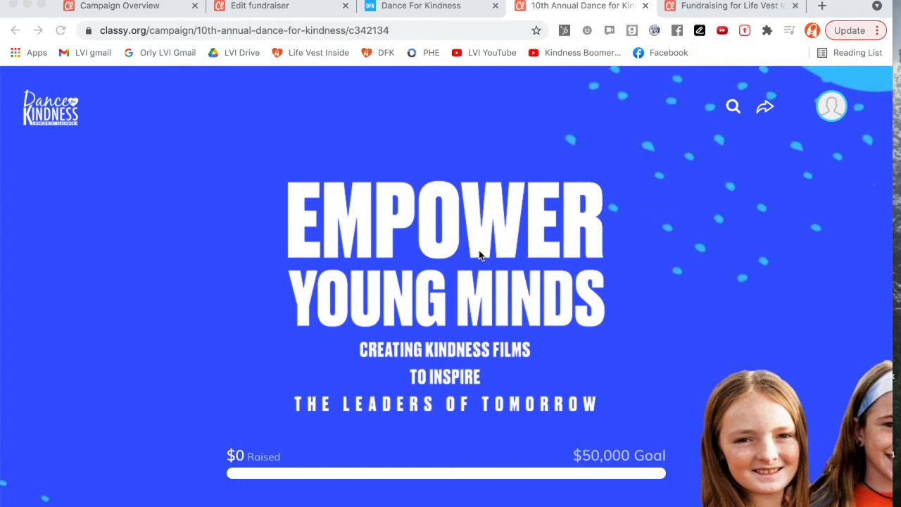
Scroll through the 10th Annual Dance for Kindness campaign page to review its content.
{"action": "scroll", "coordinate": [479, 255], "scroll_direction": "down", "scroll_amount": 2}
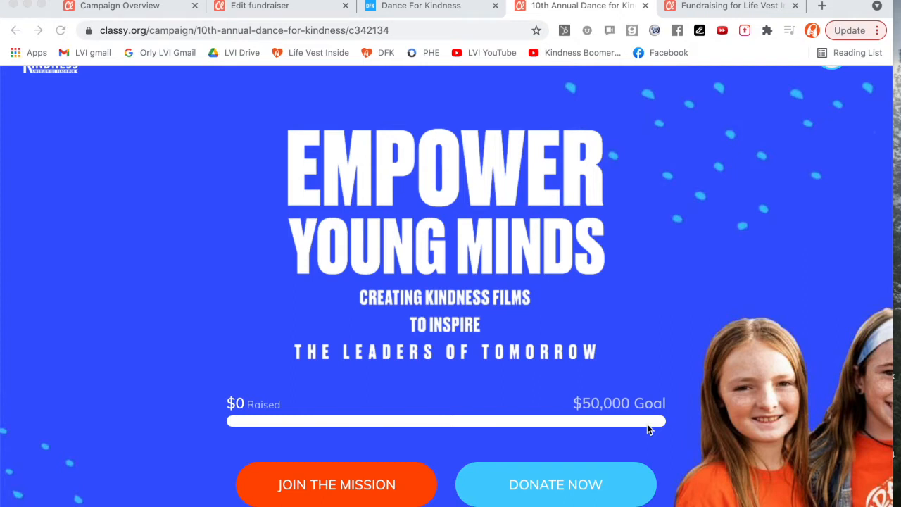
{"action": "scroll", "coordinate": [649, 429], "scroll_direction": "down", "scroll_amount": 3}
{"action": "scroll", "coordinate": [648, 428], "scroll_direction": "down", "scroll_amount": 3}
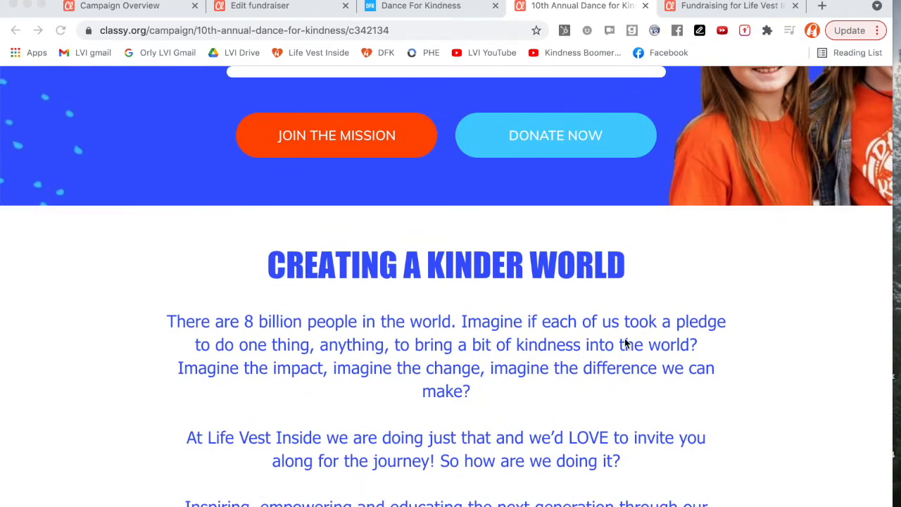
{"action": "scroll", "coordinate": [624, 343], "scroll_direction": "down", "scroll_amount": 2}
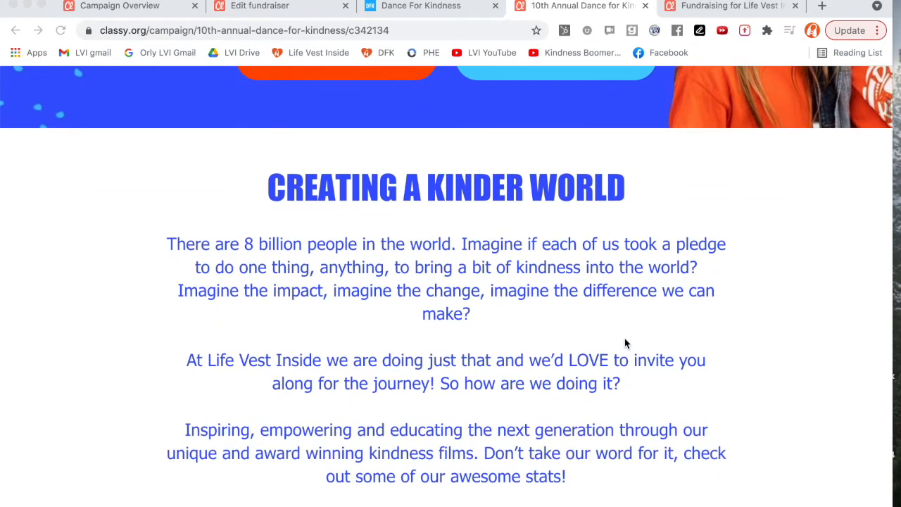
{"action": "scroll", "coordinate": [625, 343], "scroll_direction": "down", "scroll_amount": 1}
{"action": "scroll", "coordinate": [625, 343], "scroll_direction": "down", "scroll_amount": 1}
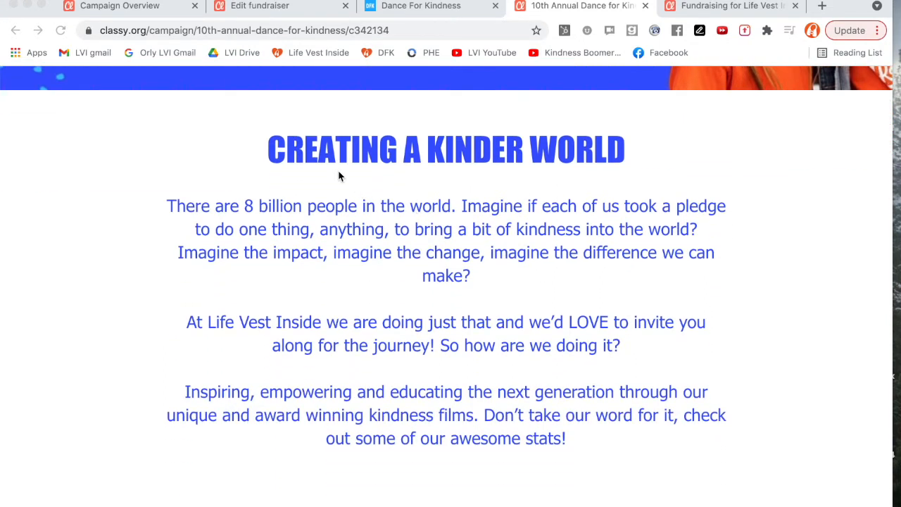
{"action": "scroll", "coordinate": [497, 251], "scroll_direction": "down", "scroll_amount": 9}
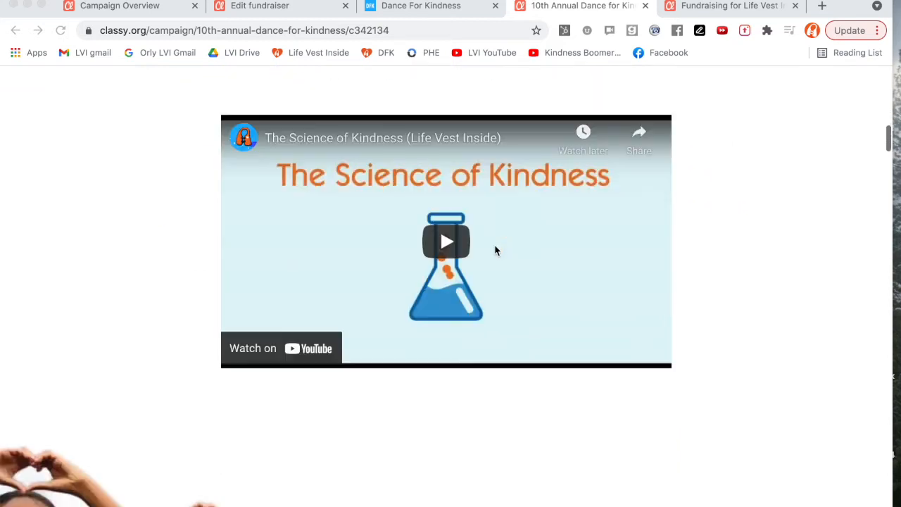
{"action": "scroll", "coordinate": [495, 250], "scroll_direction": "down", "scroll_amount": 10}
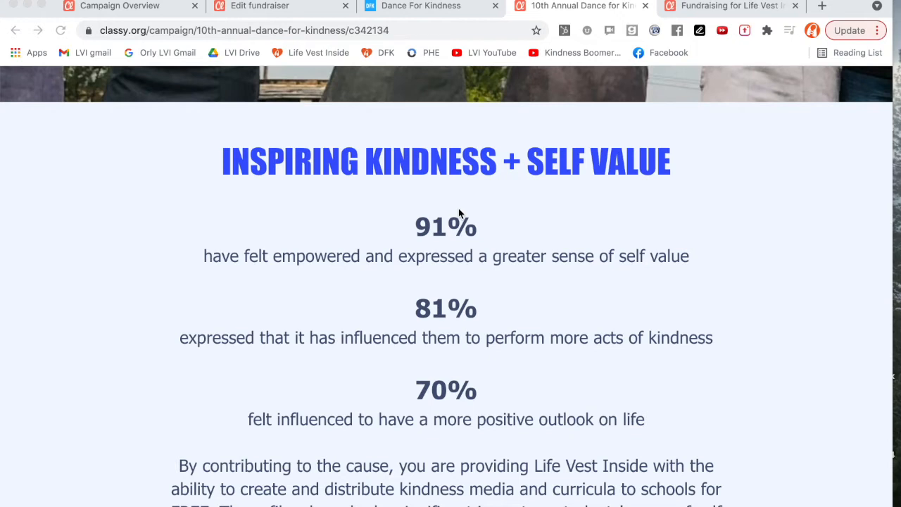
{"action": "scroll", "coordinate": [459, 213], "scroll_direction": "down", "scroll_amount": 3}
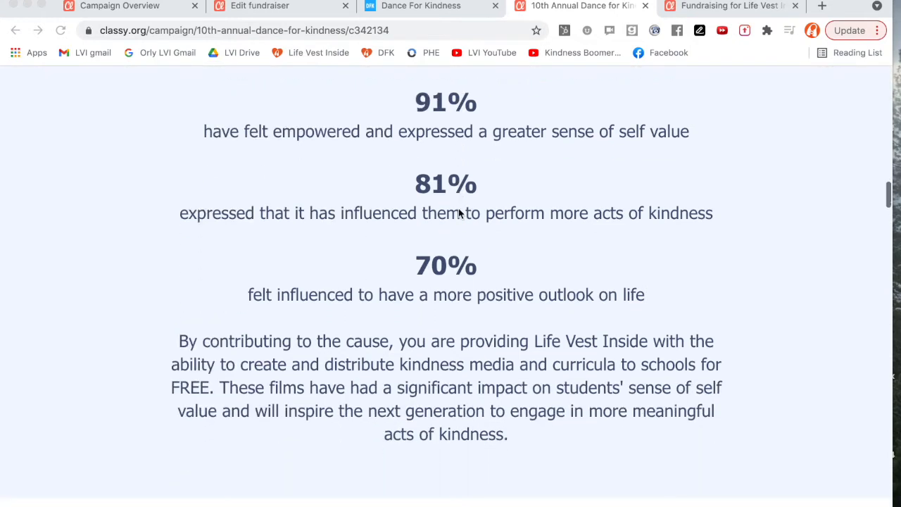
{"action": "scroll", "coordinate": [459, 213], "scroll_direction": "down", "scroll_amount": 9}
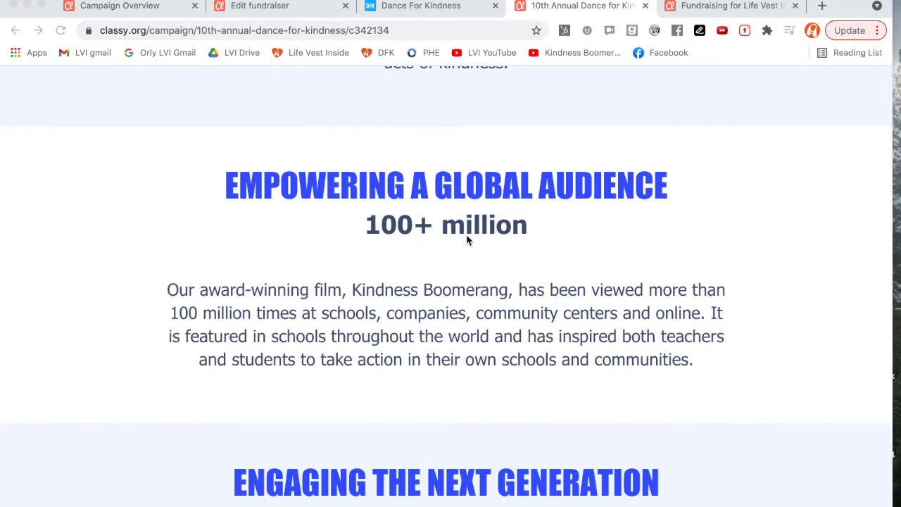
{"action": "scroll", "coordinate": [522, 241], "scroll_direction": "down", "scroll_amount": 7}
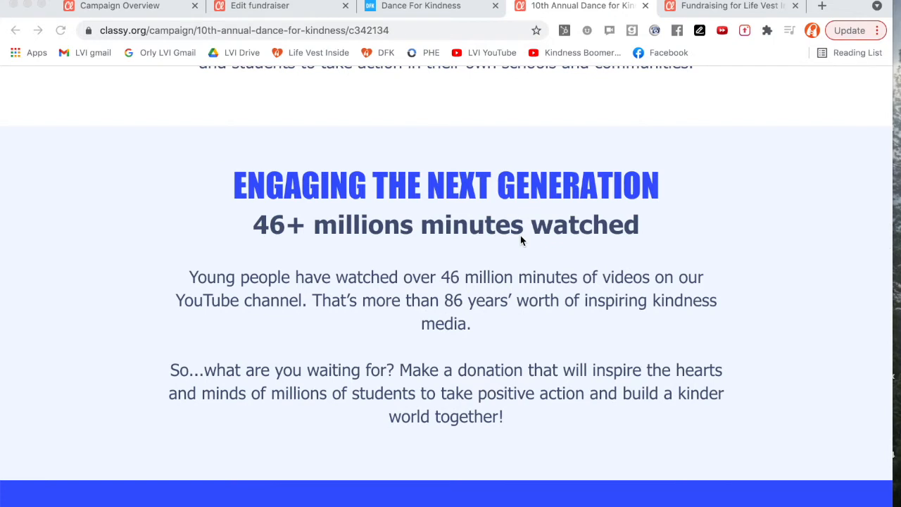
{"action": "scroll", "coordinate": [520, 239], "scroll_direction": "down", "scroll_amount": 9}
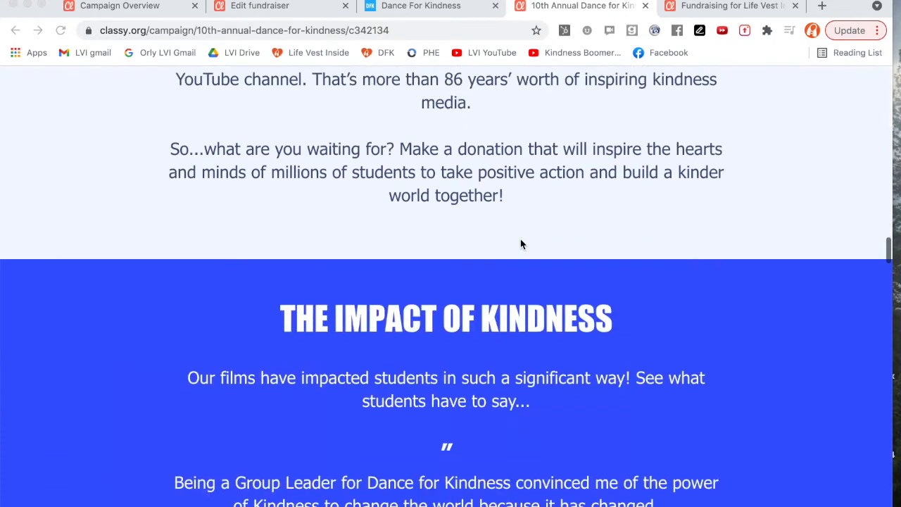
{"action": "scroll", "coordinate": [520, 239], "scroll_direction": "down", "scroll_amount": 6}
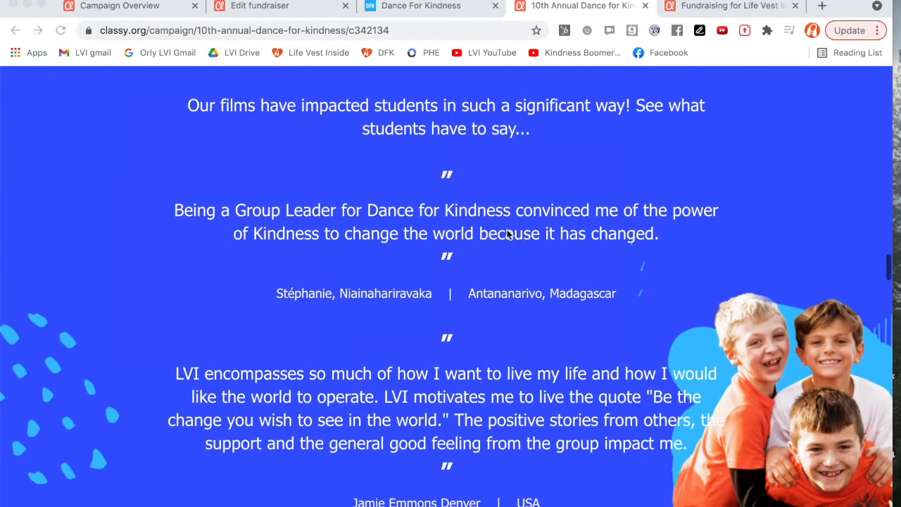
{"action": "scroll", "coordinate": [491, 218], "scroll_direction": "down", "scroll_amount": 12}
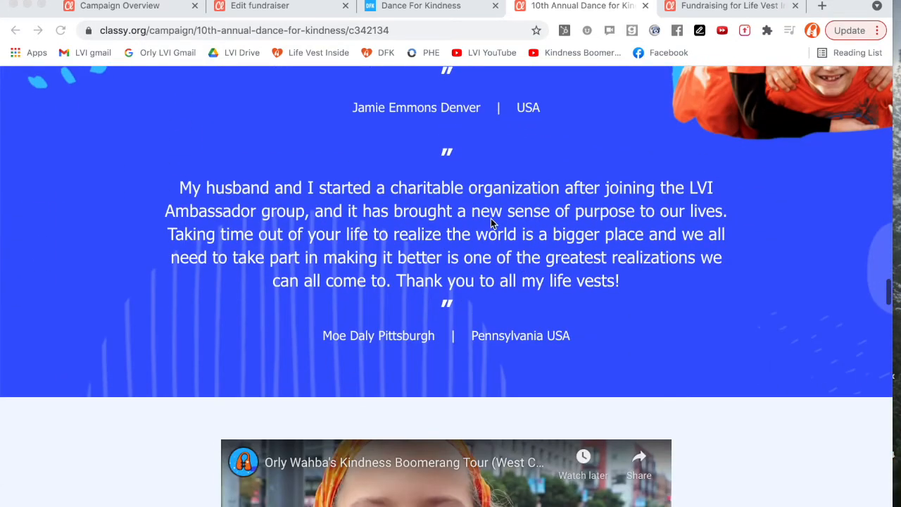
{"action": "scroll", "coordinate": [491, 222], "scroll_direction": "down", "scroll_amount": 10}
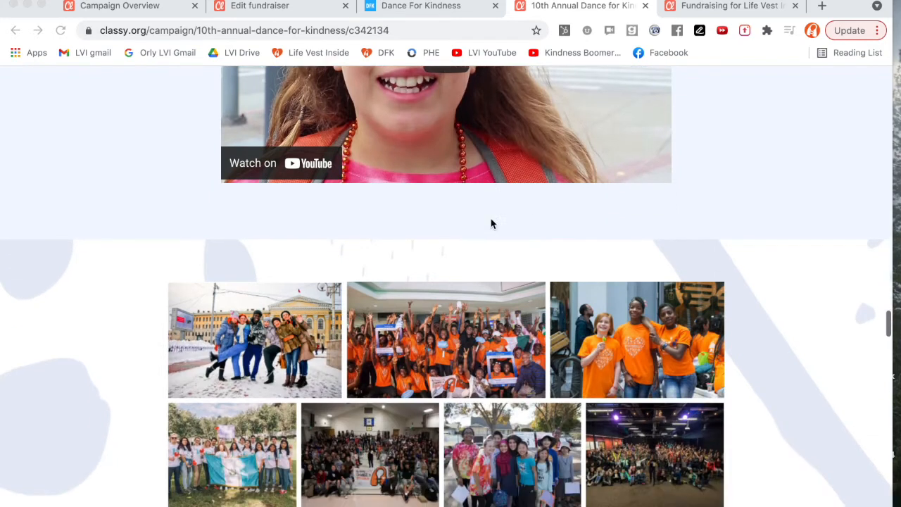
{"action": "scroll", "coordinate": [491, 219], "scroll_direction": "down", "scroll_amount": 10}
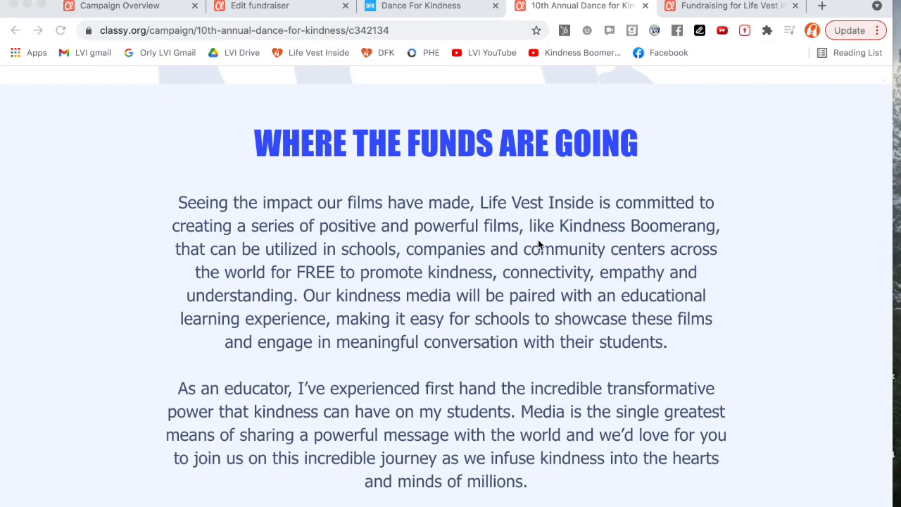
{"action": "scroll", "coordinate": [538, 243], "scroll_direction": "down", "scroll_amount": 10}
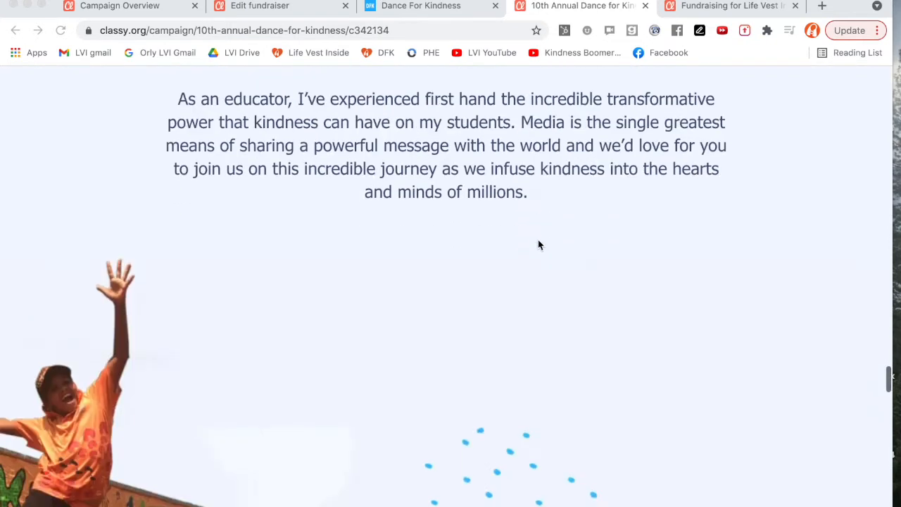
{"action": "scroll", "coordinate": [538, 243], "scroll_direction": "down", "scroll_amount": 5}
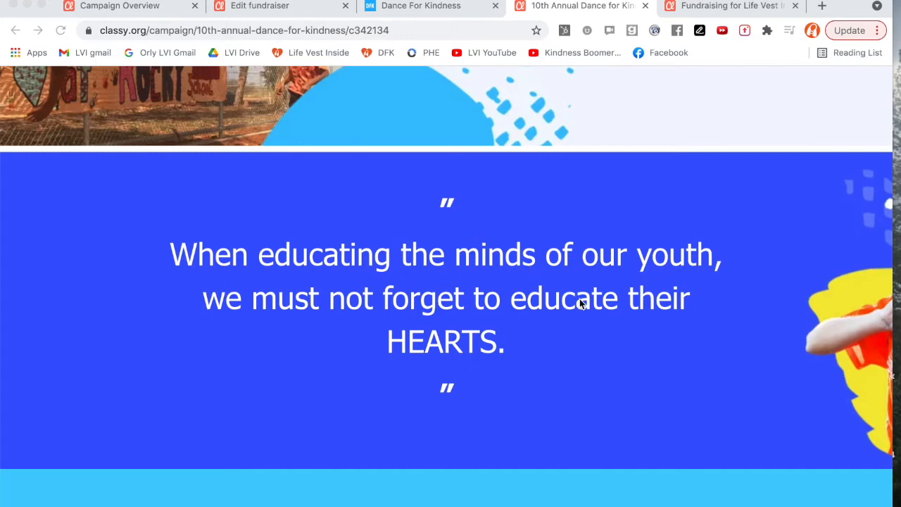
{"action": "scroll", "coordinate": [501, 339], "scroll_direction": "down", "scroll_amount": 15}
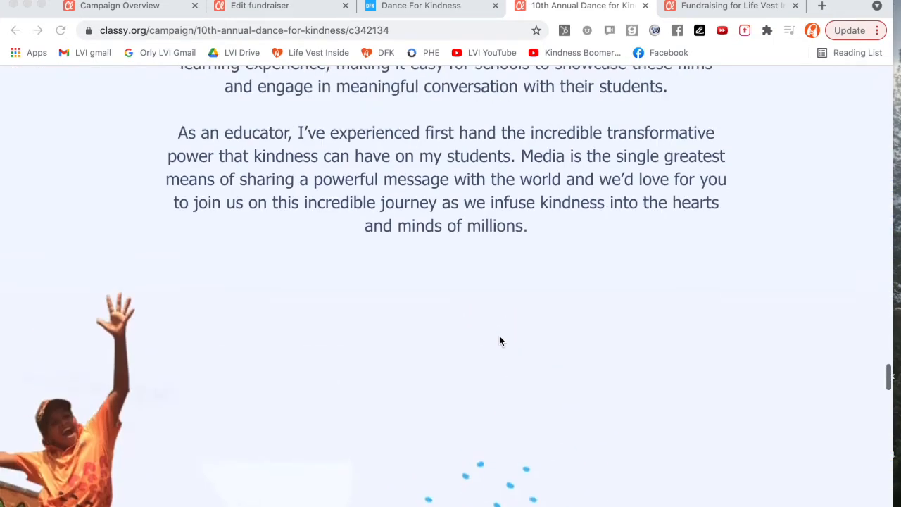
Join the mission from the campaign header to start creating a personal fundraising page.
{"action": "scroll", "coordinate": [499, 341], "scroll_direction": "up", "scroll_amount": 15}
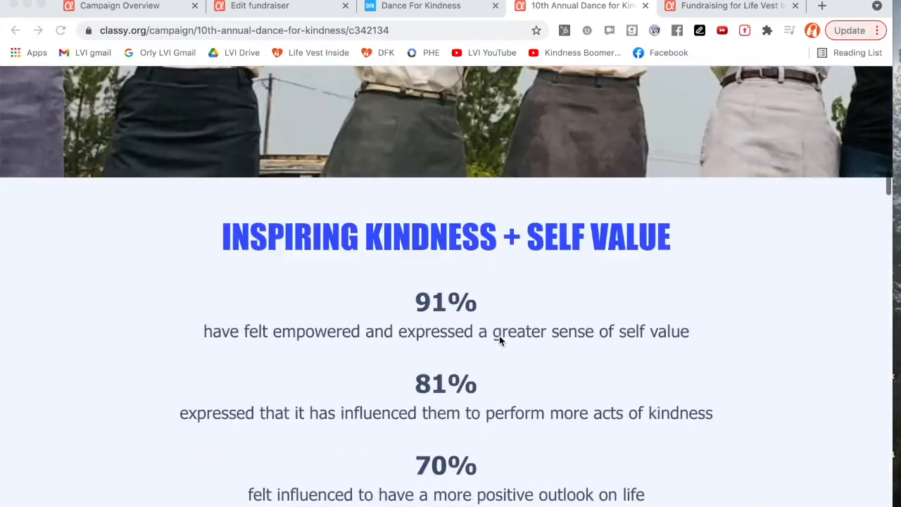
{"action": "scroll", "coordinate": [499, 340], "scroll_direction": "up", "scroll_amount": 10}
{"action": "scroll", "coordinate": [501, 340], "scroll_direction": "down", "scroll_amount": 3}
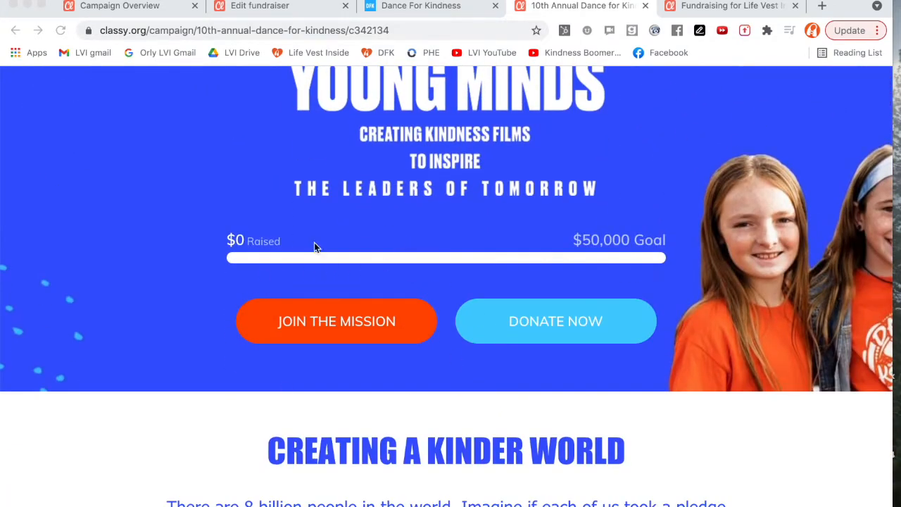
{"action": "left_click", "coordinate": [339, 319]}
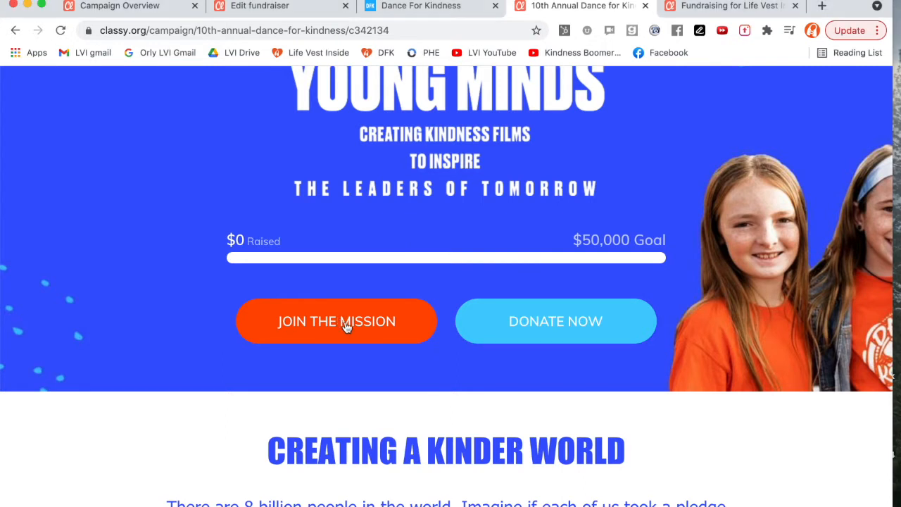
{"action": "left_click", "coordinate": [346, 326]}
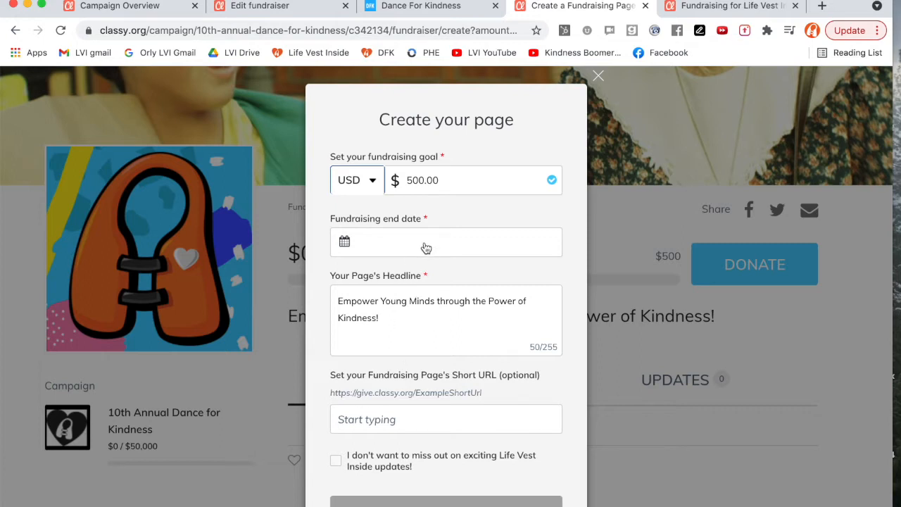
{"action": "scroll", "coordinate": [424, 246], "scroll_direction": "down", "scroll_amount": 1}
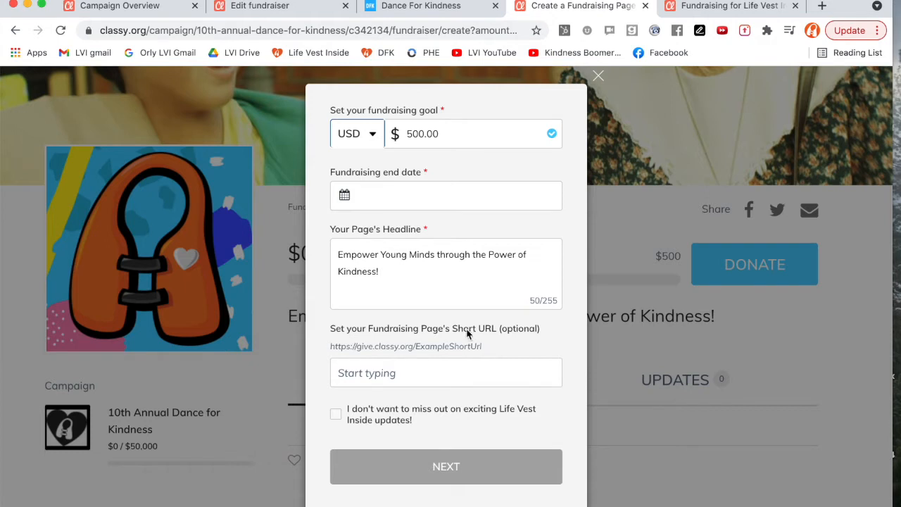
{"action": "left_click", "coordinate": [396, 373]}
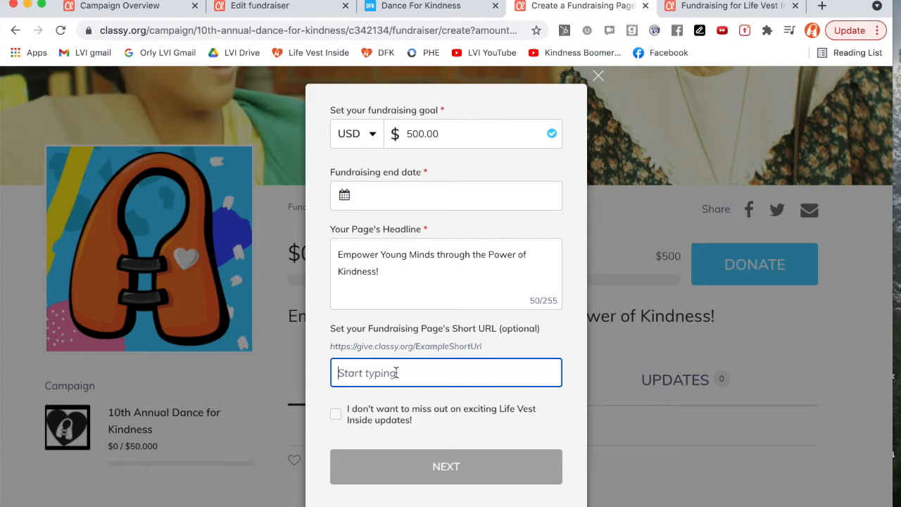
{"action": "type", "text": "brooklyn"}
{"action": "key", "text": "super+a"}
{"action": "key", "text": "BackSpace"}
Set the fundraising end date to November 18, 2021.
{"action": "left_click", "coordinate": [344, 195]}
{"action": "left_click", "coordinate": [535, 230]}
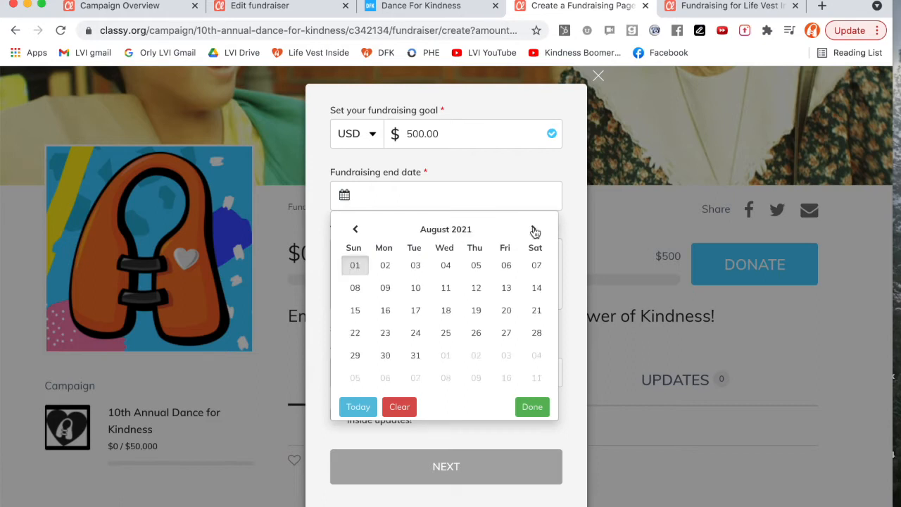
{"action": "left_click", "coordinate": [534, 230]}
{"action": "left_click", "coordinate": [535, 230]}
{"action": "left_click", "coordinate": [534, 230]}
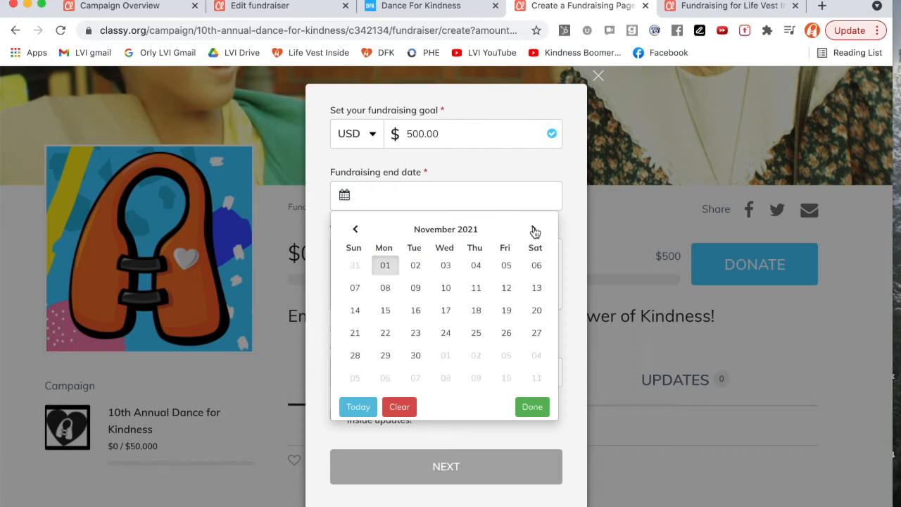
{"action": "left_click", "coordinate": [477, 313]}
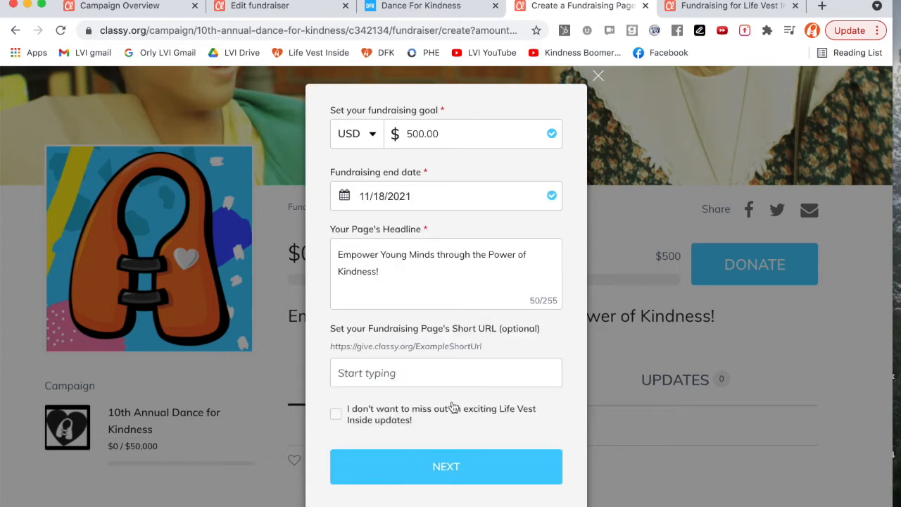
Finish creating the fundraising page with the suggested photo and dismiss both welcome popups.
{"action": "left_click", "coordinate": [455, 467]}
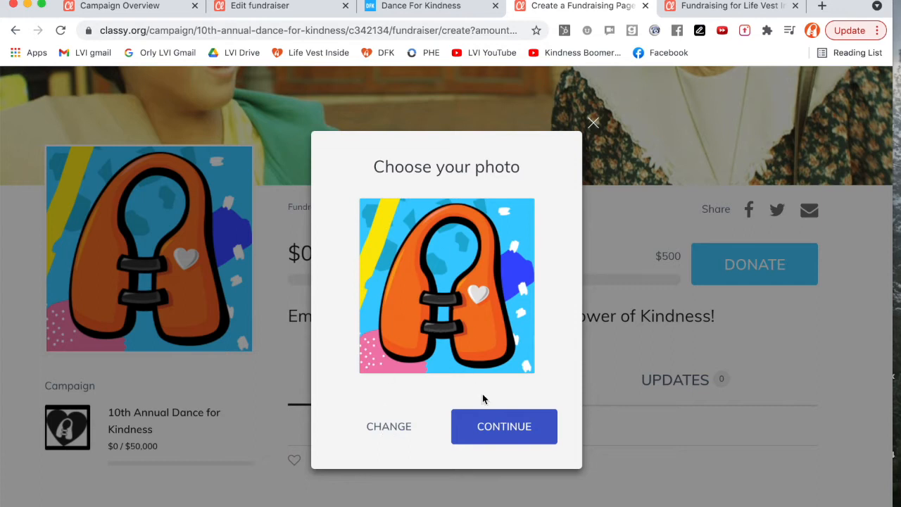
{"action": "left_click", "coordinate": [516, 427]}
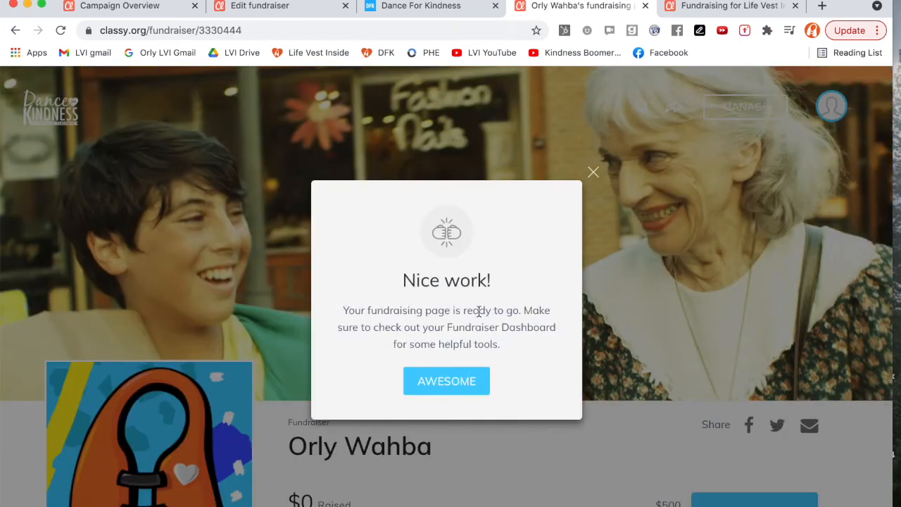
{"action": "left_click", "coordinate": [460, 386]}
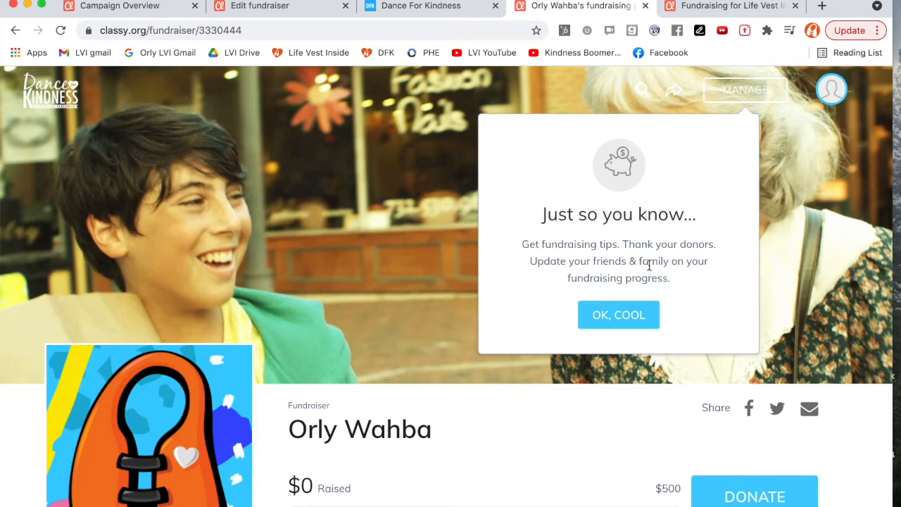
{"action": "left_click", "coordinate": [618, 317]}
Scroll through the new fundraising page to review its headline, goal and story.
{"action": "scroll", "coordinate": [619, 325], "scroll_direction": "down", "scroll_amount": 3}
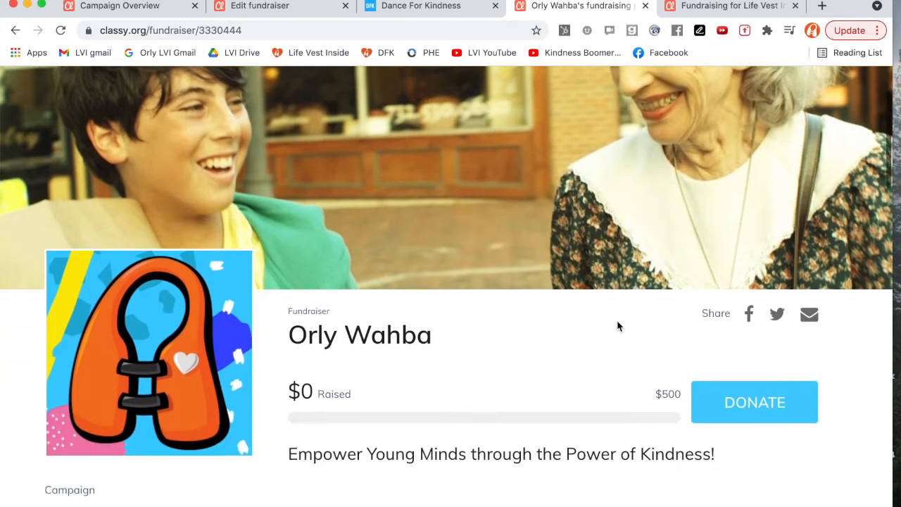
{"action": "scroll", "coordinate": [619, 325], "scroll_direction": "up", "scroll_amount": 3}
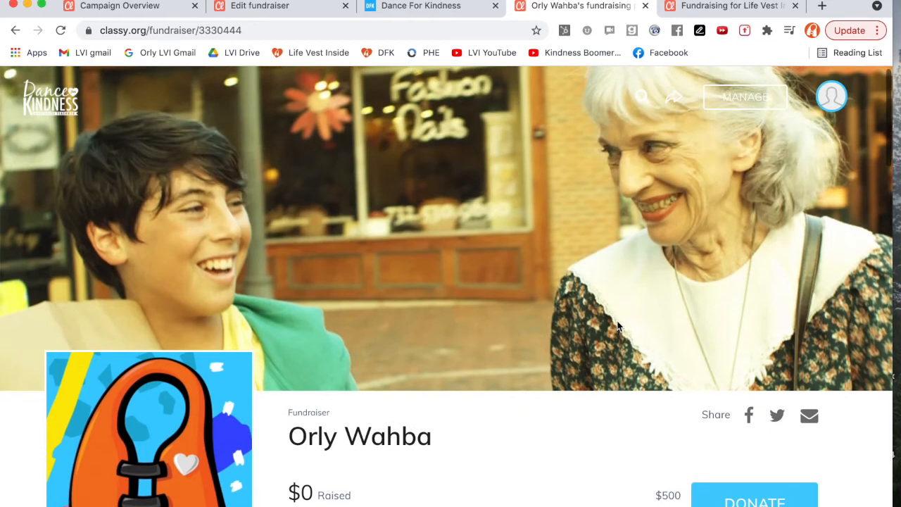
{"action": "scroll", "coordinate": [376, 434], "scroll_direction": "down", "scroll_amount": 1}
{"action": "scroll", "coordinate": [376, 435], "scroll_direction": "down", "scroll_amount": 1}
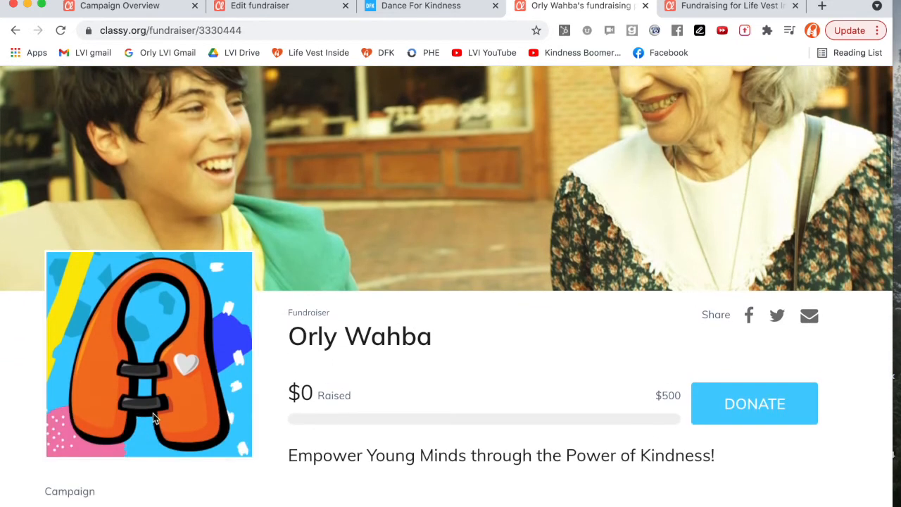
{"action": "scroll", "coordinate": [147, 318], "scroll_direction": "down", "scroll_amount": 3}
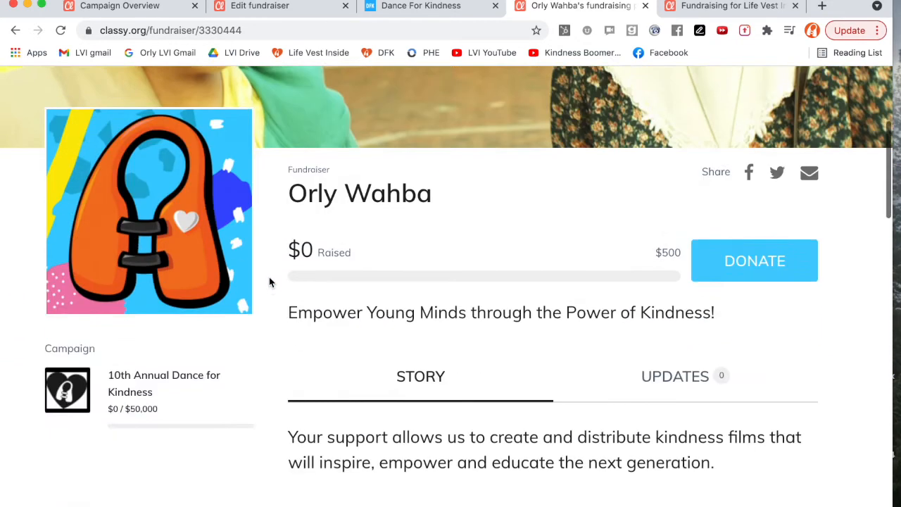
{"action": "scroll", "coordinate": [498, 280], "scroll_direction": "down", "scroll_amount": 2}
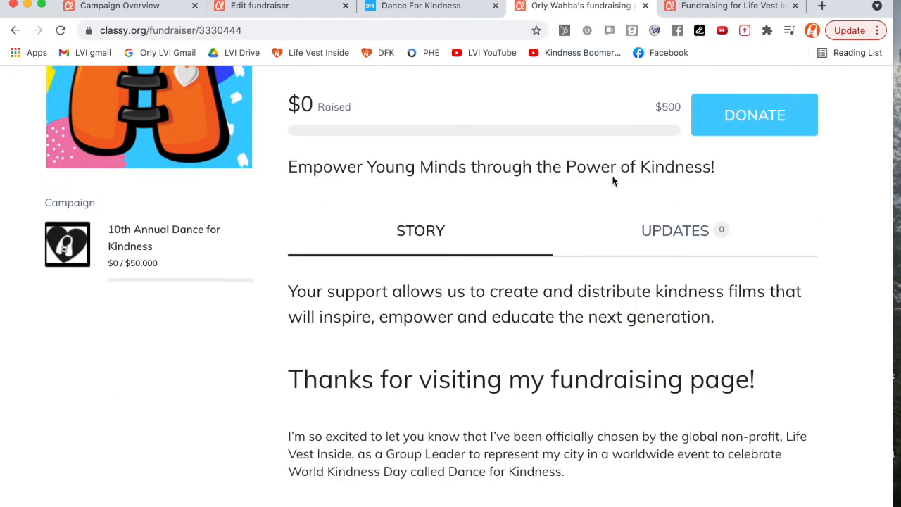
{"action": "scroll", "coordinate": [463, 338], "scroll_direction": "down", "scroll_amount": 3}
{"action": "scroll", "coordinate": [436, 241], "scroll_direction": "down", "scroll_amount": 5}
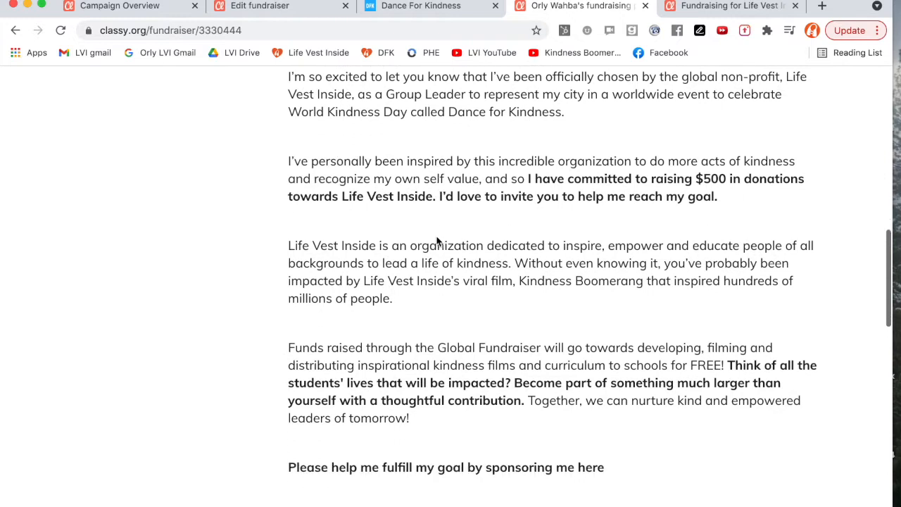
Scroll through the page's story section, including the embedded video and fun stats.
{"action": "scroll", "coordinate": [437, 242], "scroll_direction": "up", "scroll_amount": 5}
{"action": "scroll", "coordinate": [437, 242], "scroll_direction": "up", "scroll_amount": 1}
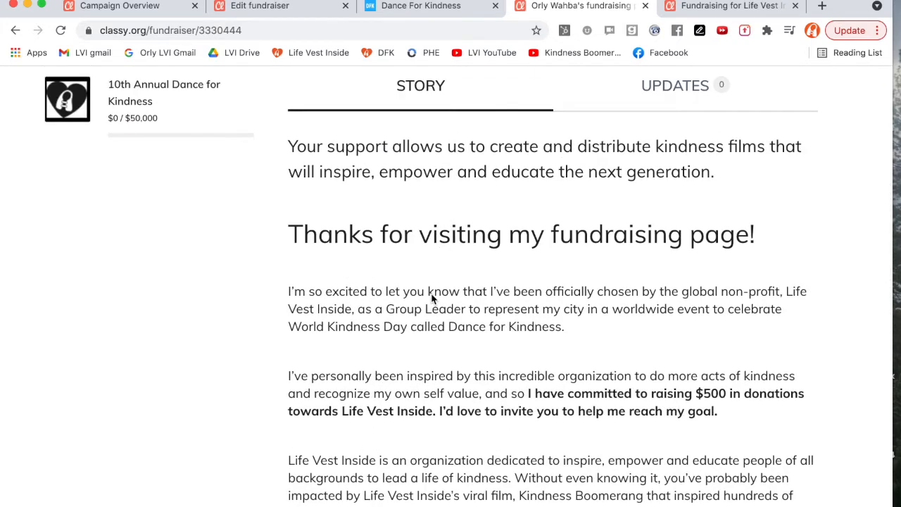
{"action": "scroll", "coordinate": [433, 299], "scroll_direction": "up", "scroll_amount": 2}
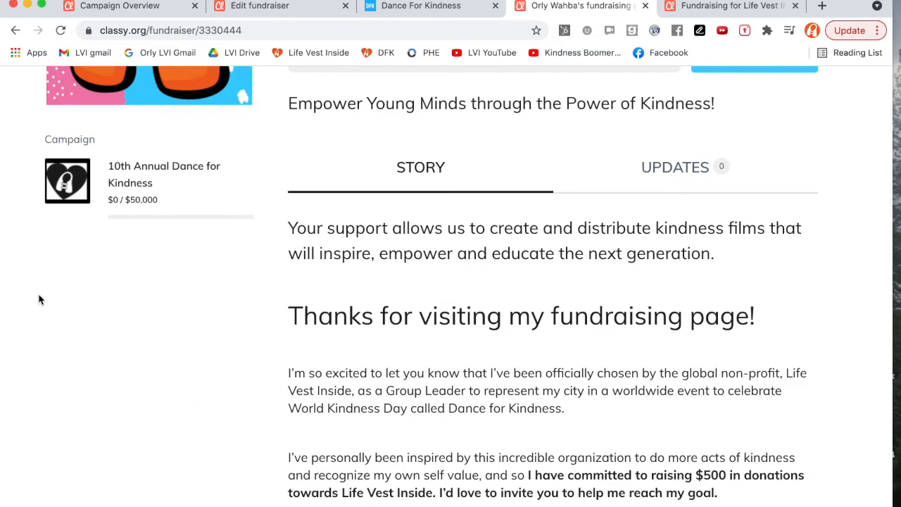
{"action": "scroll", "coordinate": [554, 284], "scroll_direction": "down", "scroll_amount": 5}
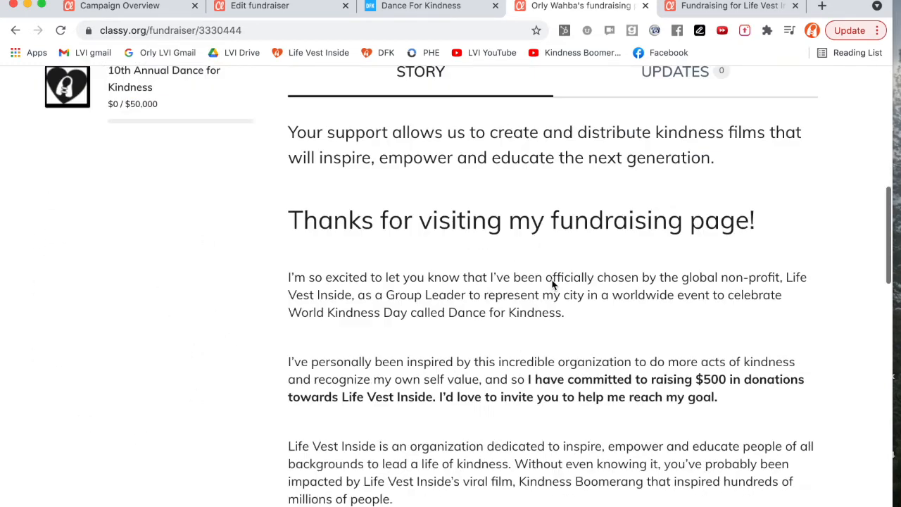
{"action": "scroll", "coordinate": [552, 284], "scroll_direction": "down", "scroll_amount": 10}
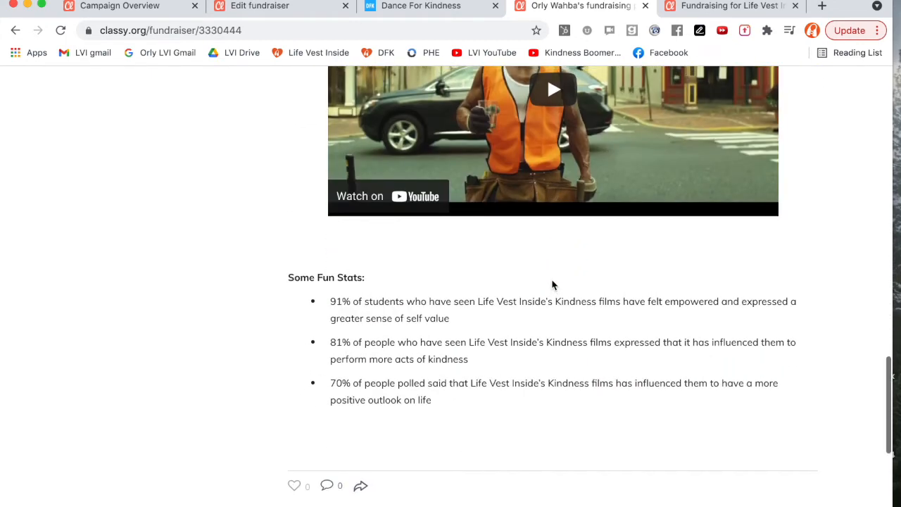
{"action": "scroll", "coordinate": [552, 284], "scroll_direction": "up", "scroll_amount": 15}
{"action": "scroll", "coordinate": [553, 284], "scroll_direction": "down", "scroll_amount": 3}
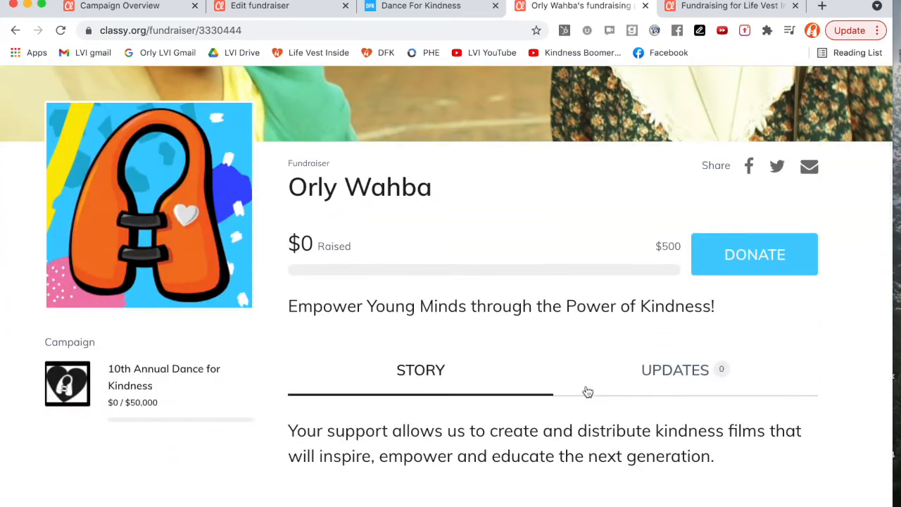
{"action": "left_click", "coordinate": [750, 169]}
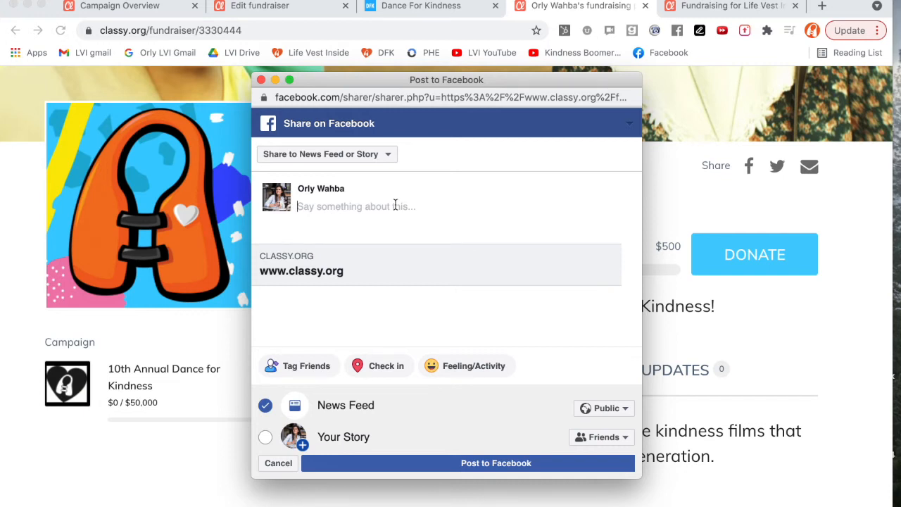
{"action": "left_click", "coordinate": [261, 80]}
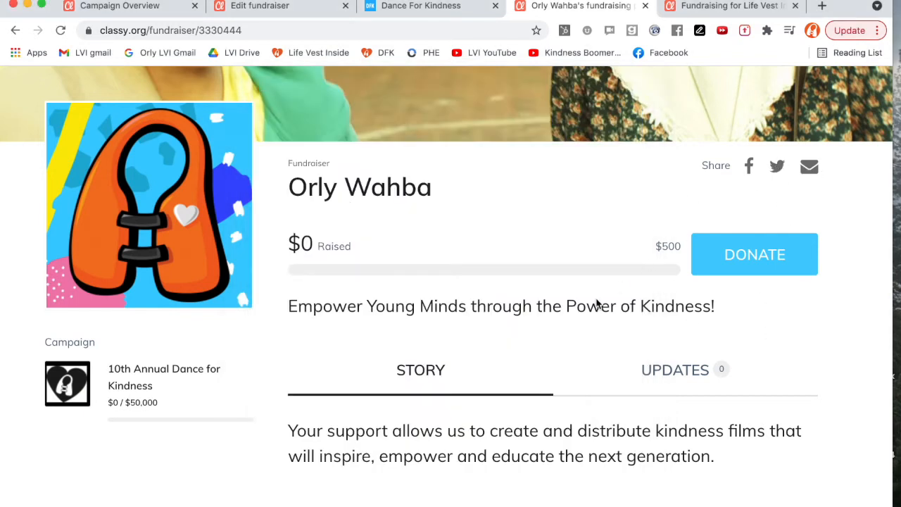
Return to the top of the fundraising page and open its management dashboard.
{"action": "scroll", "coordinate": [596, 305], "scroll_direction": "up", "scroll_amount": 3}
{"action": "scroll", "coordinate": [596, 304], "scroll_direction": "down", "scroll_amount": 4}
{"action": "scroll", "coordinate": [596, 305], "scroll_direction": "down", "scroll_amount": 4}
{"action": "scroll", "coordinate": [596, 305], "scroll_direction": "up", "scroll_amount": 4}
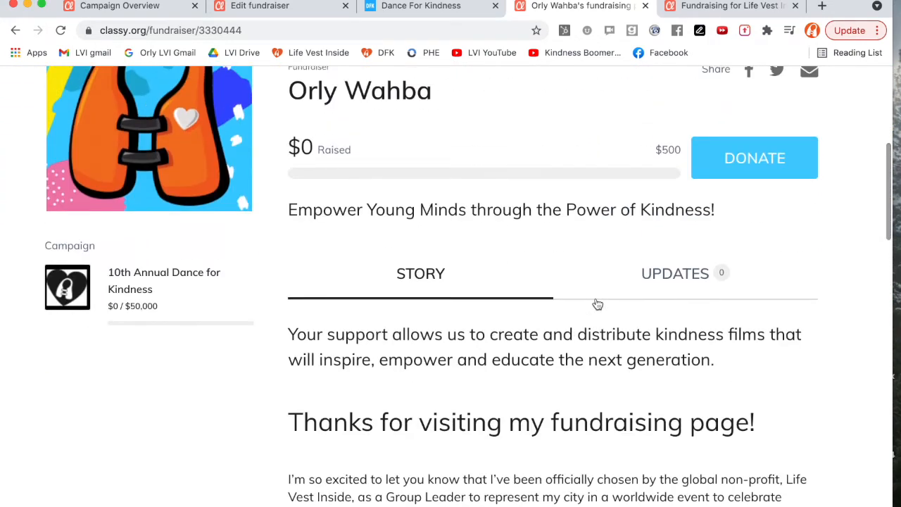
{"action": "scroll", "coordinate": [596, 304], "scroll_direction": "up", "scroll_amount": 5}
{"action": "scroll", "coordinate": [596, 304], "scroll_direction": "down", "scroll_amount": 1}
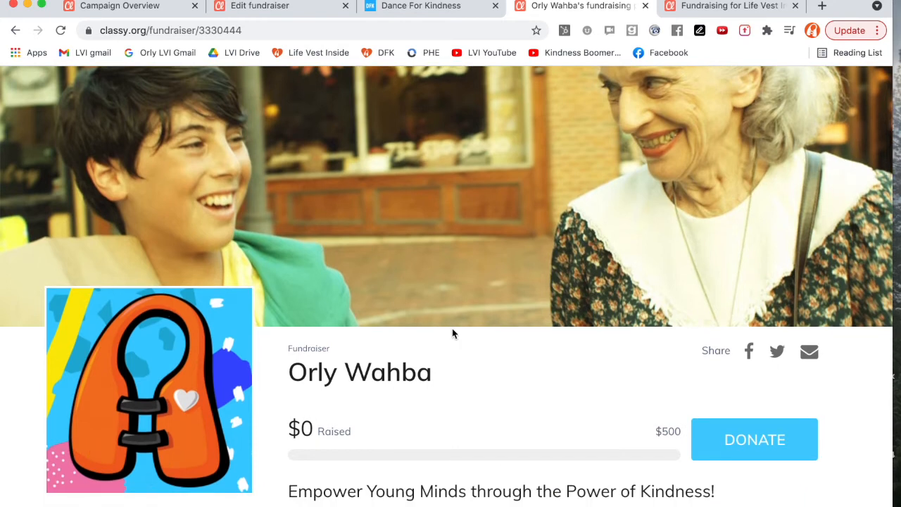
{"action": "scroll", "coordinate": [512, 351], "scroll_direction": "up", "scroll_amount": 2}
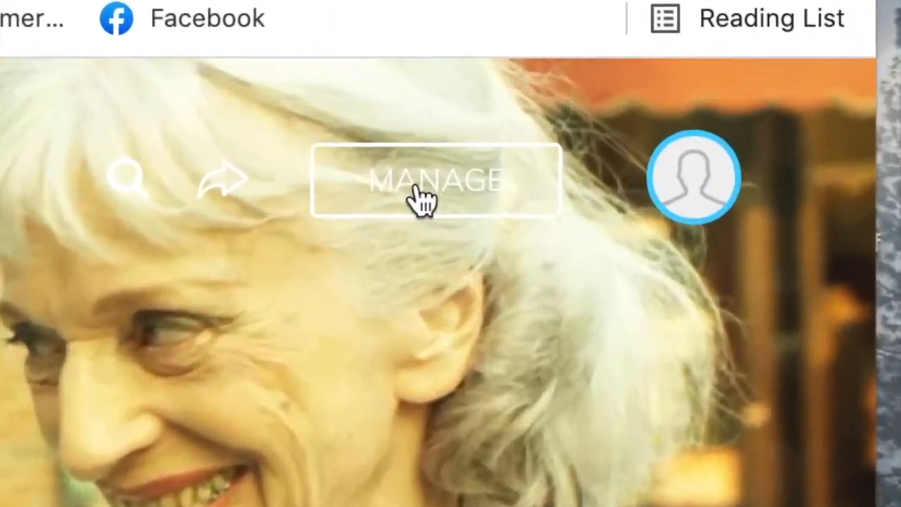
{"action": "left_click", "coordinate": [632, 141]}
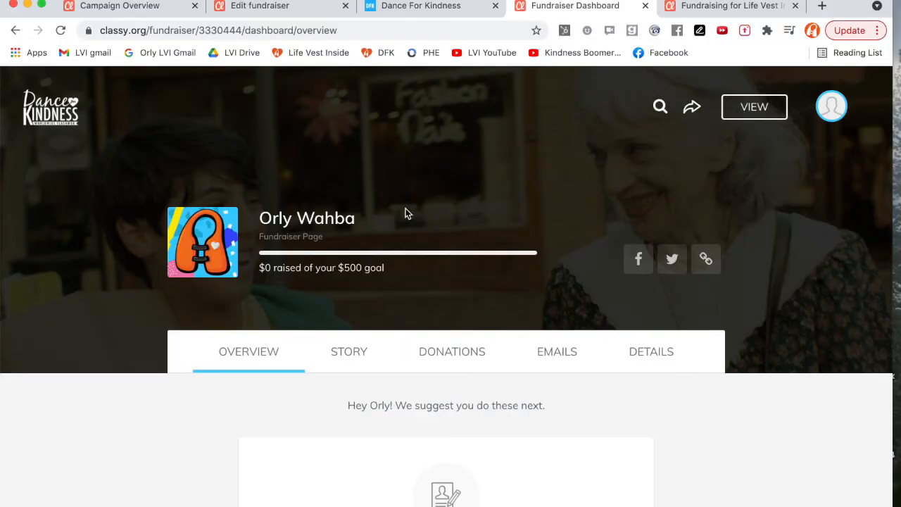
Open the Story section of the fundraiser dashboard to personalize the story.
{"action": "scroll", "coordinate": [391, 220], "scroll_direction": "down", "scroll_amount": 3}
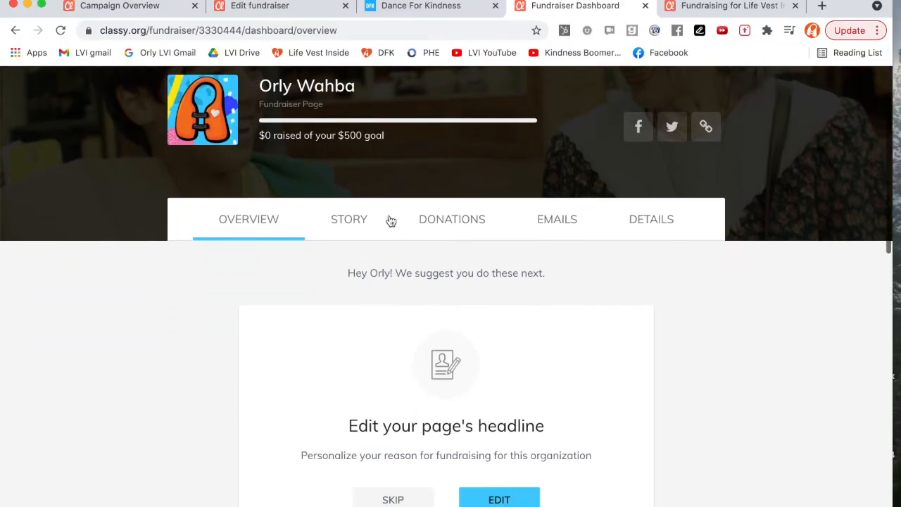
{"action": "scroll", "coordinate": [279, 251], "scroll_direction": "down", "scroll_amount": 2}
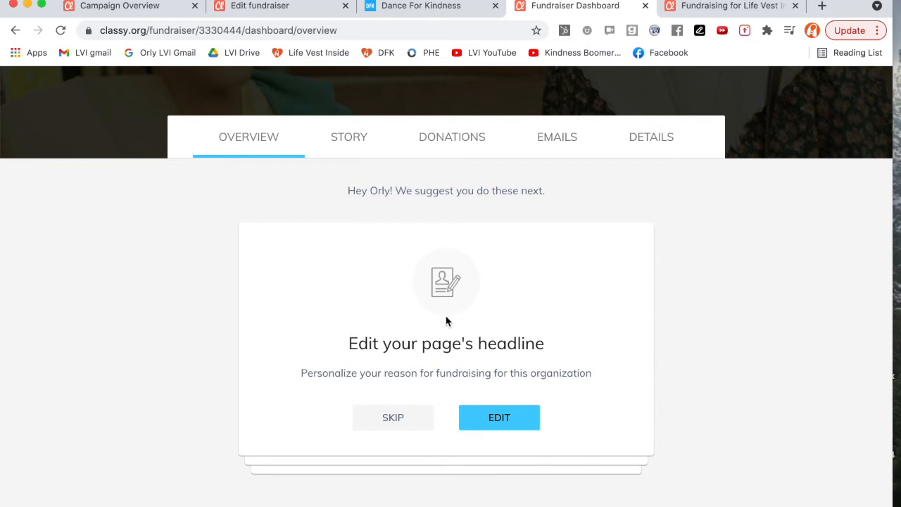
{"action": "scroll", "coordinate": [442, 310], "scroll_direction": "up", "scroll_amount": 2}
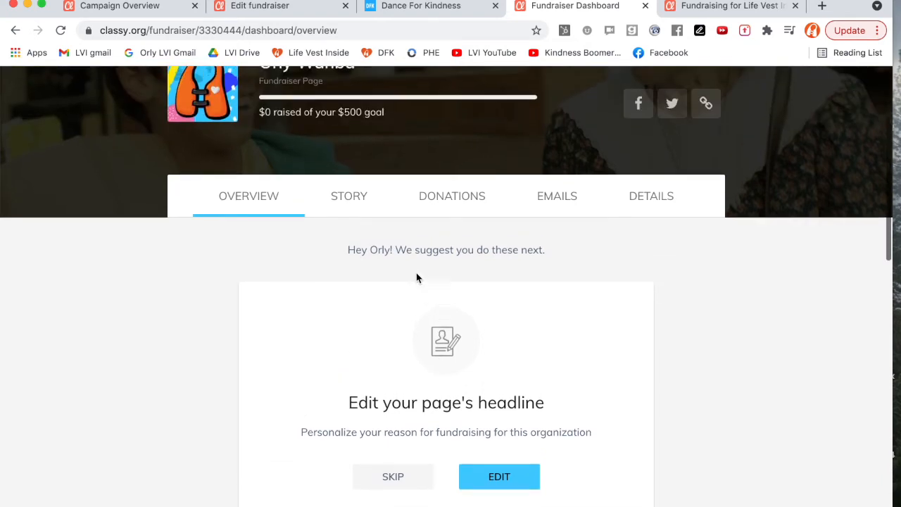
{"action": "left_click", "coordinate": [346, 195]}
{"action": "scroll", "coordinate": [439, 235], "scroll_direction": "down", "scroll_amount": 1}
{"action": "scroll", "coordinate": [439, 236], "scroll_direction": "down", "scroll_amount": 8}
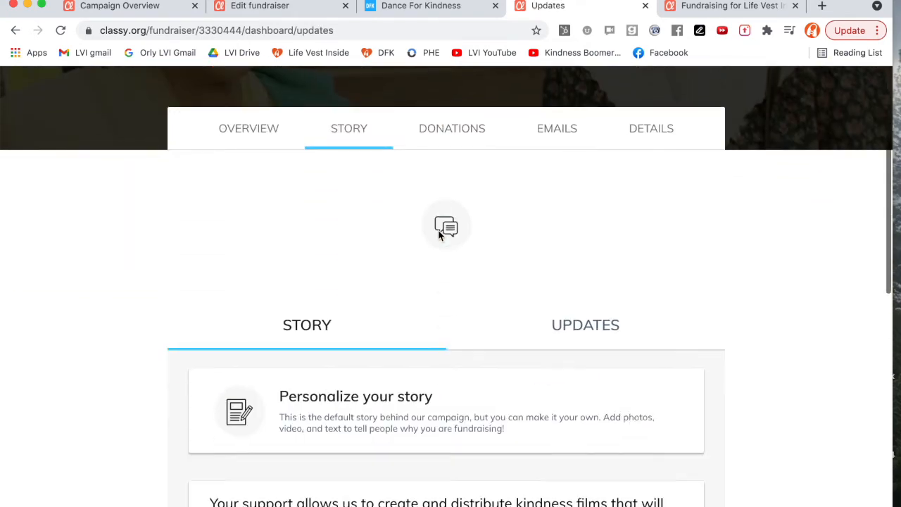
{"action": "scroll", "coordinate": [429, 282], "scroll_direction": "down", "scroll_amount": 2}
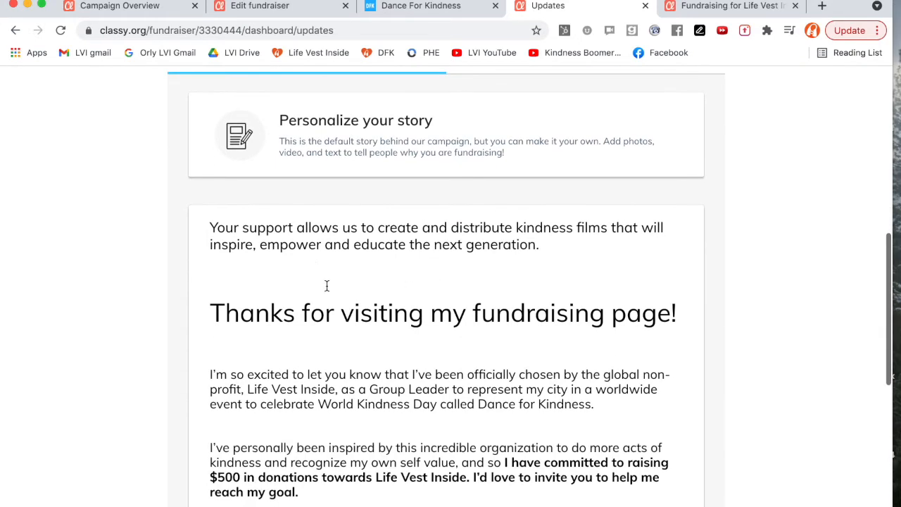
{"action": "left_click", "coordinate": [235, 225]}
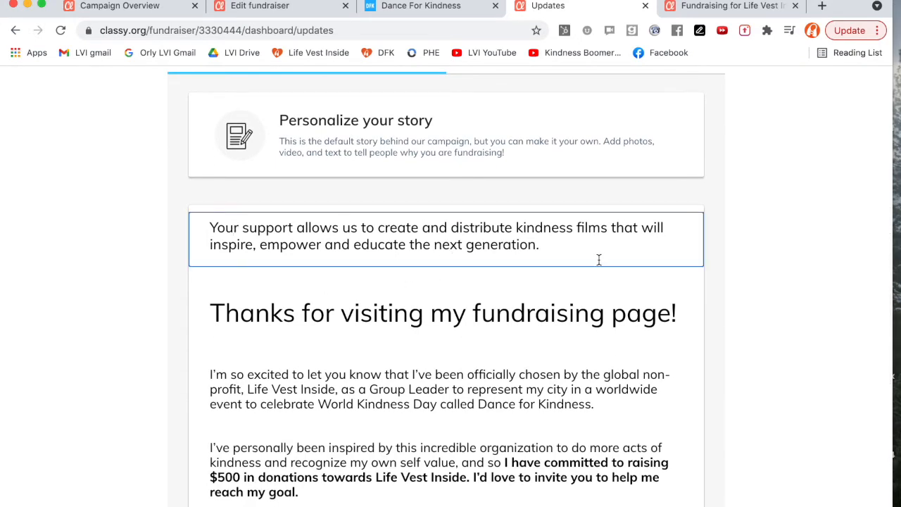
{"action": "type", "text": "Add your story"}
{"action": "left_click_drag", "start_coordinate": [647, 245], "coordinate": [543, 244]}
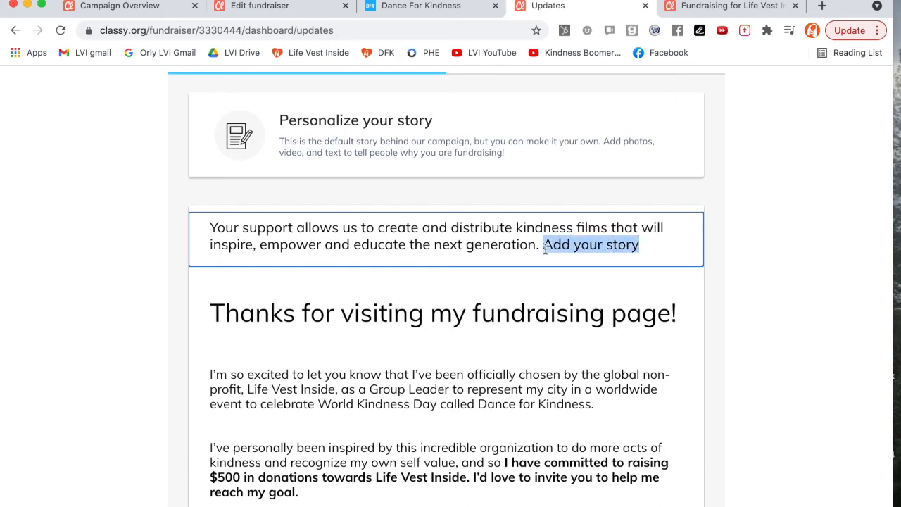
{"action": "key", "text": "BackSpace"}
Scroll through the full default story in the story editor.
{"action": "scroll", "coordinate": [513, 292], "scroll_direction": "down", "scroll_amount": 3}
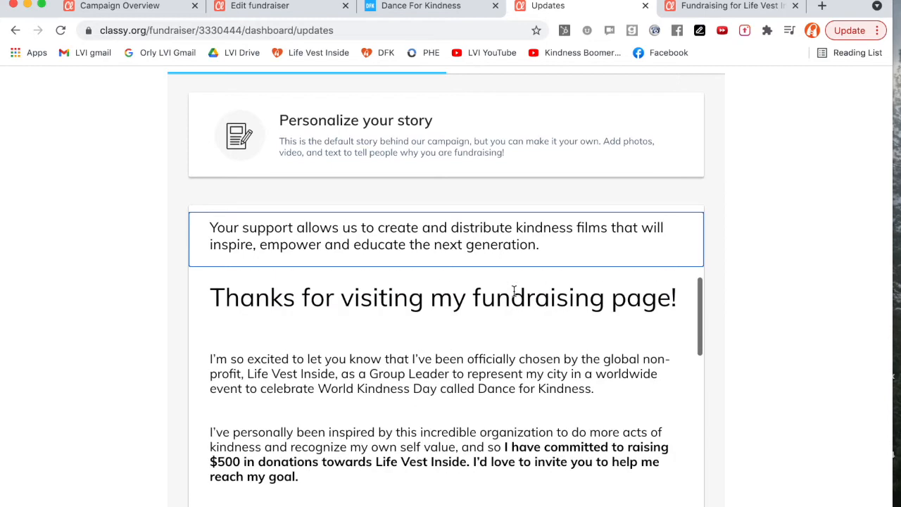
{"action": "scroll", "coordinate": [513, 292], "scroll_direction": "up", "scroll_amount": 3}
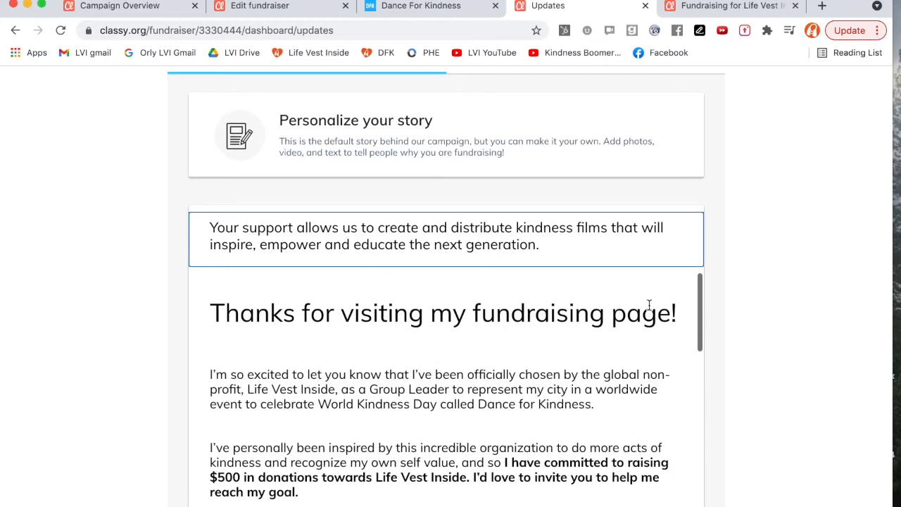
{"action": "scroll", "coordinate": [773, 319], "scroll_direction": "down", "scroll_amount": 3}
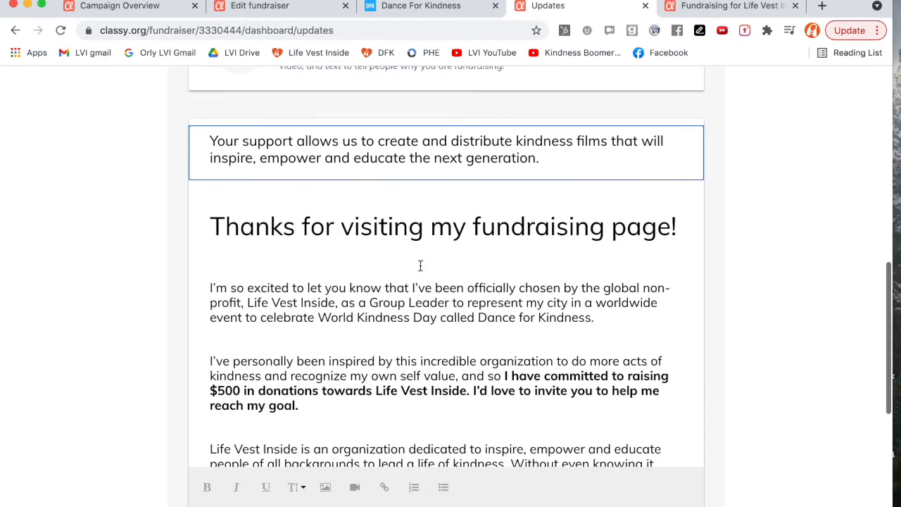
{"action": "scroll", "coordinate": [436, 289], "scroll_direction": "down", "scroll_amount": 2}
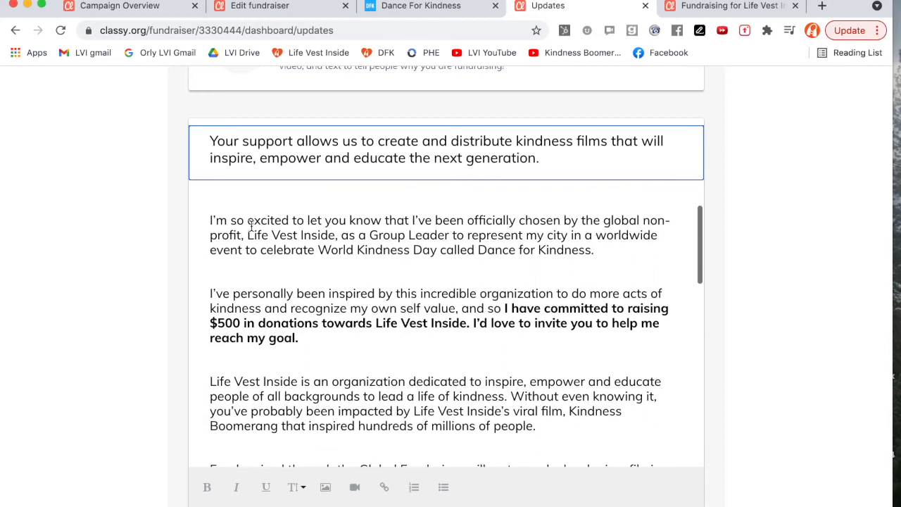
{"action": "scroll", "coordinate": [418, 243], "scroll_direction": "down", "scroll_amount": 1}
{"action": "scroll", "coordinate": [418, 243], "scroll_direction": "down", "scroll_amount": 5}
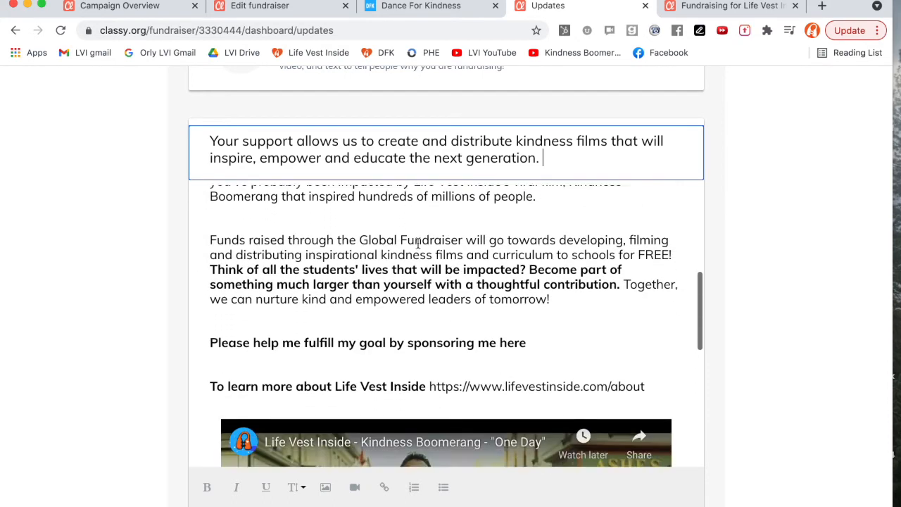
{"action": "scroll", "coordinate": [417, 243], "scroll_direction": "down", "scroll_amount": 5}
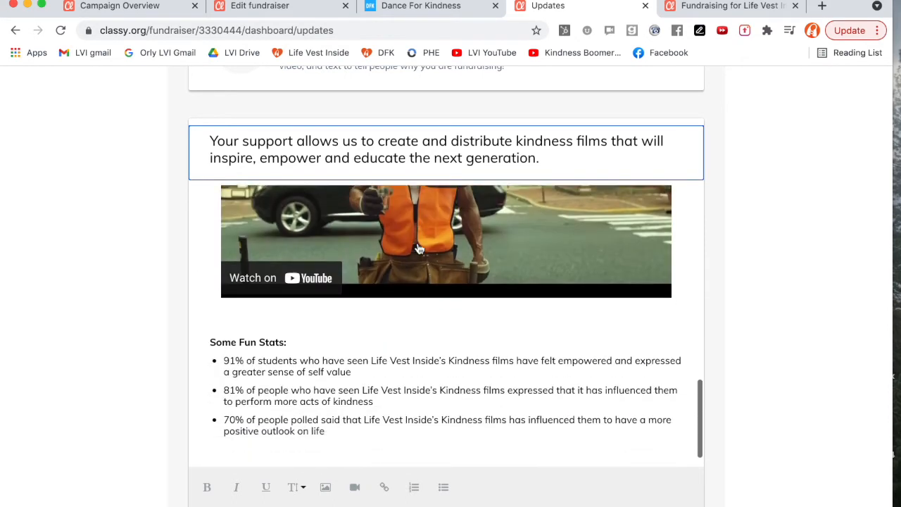
{"action": "scroll", "coordinate": [419, 249], "scroll_direction": "up", "scroll_amount": 3}
{"action": "scroll", "coordinate": [419, 249], "scroll_direction": "up", "scroll_amount": 10}
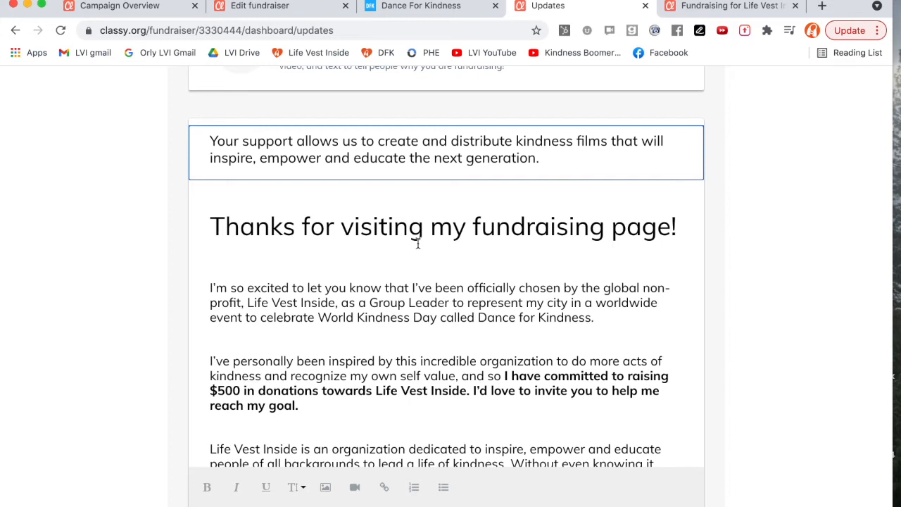
Place the cursor in the story body and scroll to the paragraph about the $500 goal.
{"action": "left_click", "coordinate": [236, 194]}
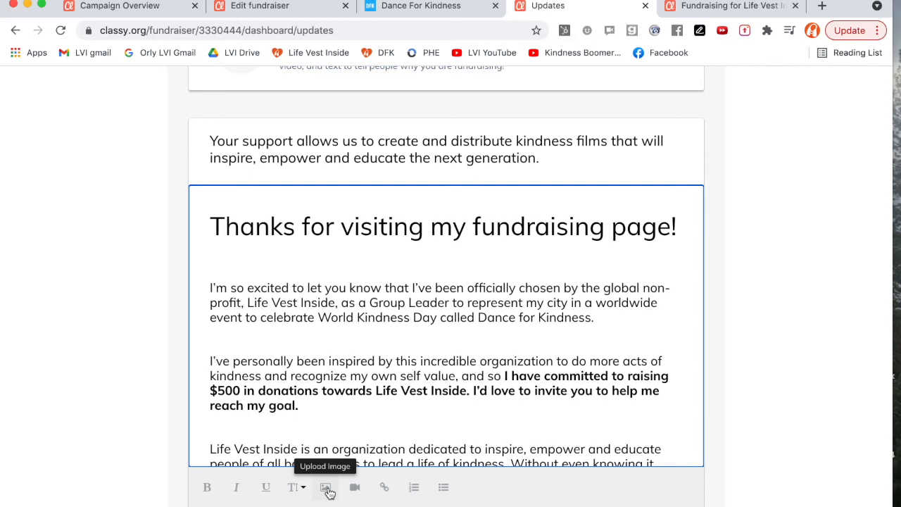
{"action": "scroll", "coordinate": [494, 395], "scroll_direction": "down", "scroll_amount": 6}
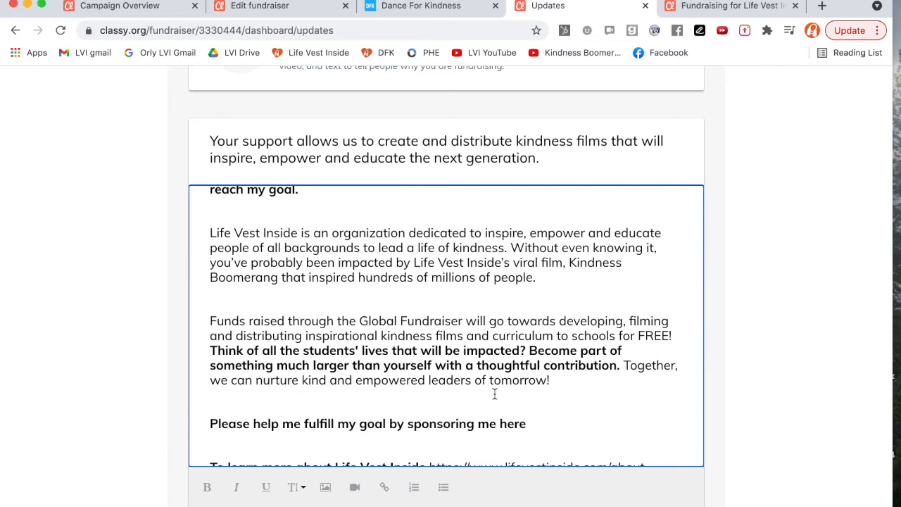
{"action": "scroll", "coordinate": [494, 394], "scroll_direction": "down", "scroll_amount": 1}
{"action": "scroll", "coordinate": [494, 394], "scroll_direction": "up", "scroll_amount": 3}
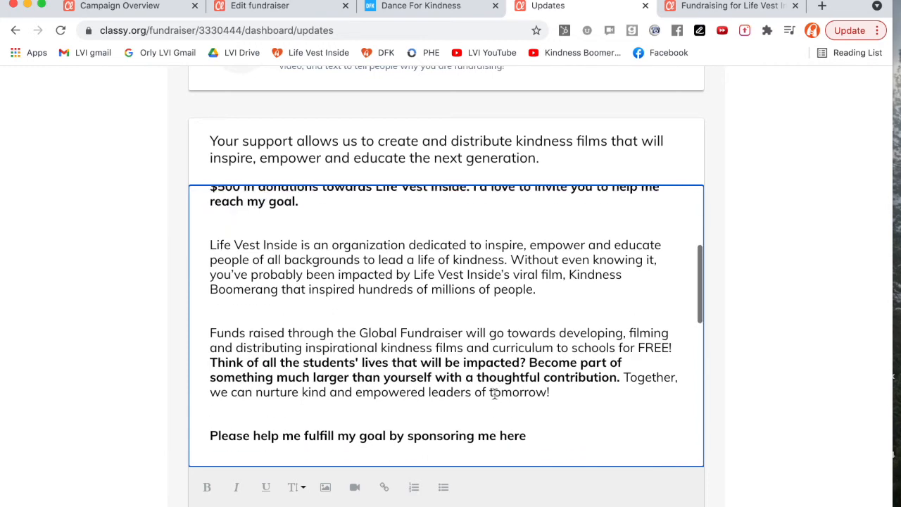
{"action": "scroll", "coordinate": [494, 395], "scroll_direction": "up", "scroll_amount": 1}
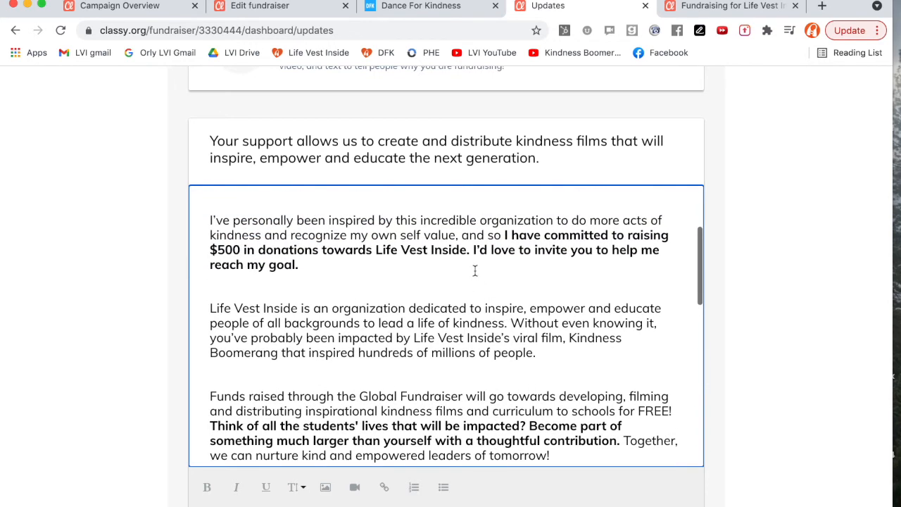
{"action": "scroll", "coordinate": [475, 270], "scroll_direction": "up", "scroll_amount": 2}
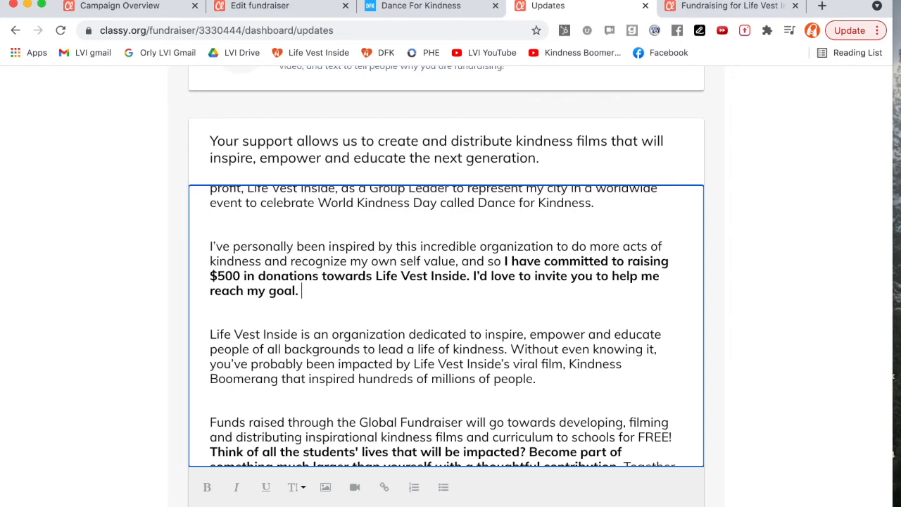
{"action": "scroll", "coordinate": [410, 292], "scroll_direction": "down", "scroll_amount": 4}
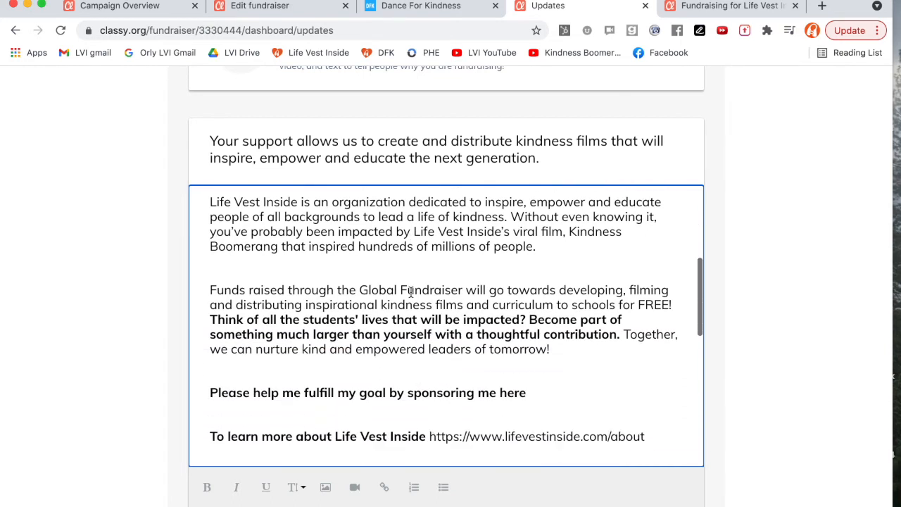
{"action": "scroll", "coordinate": [410, 293], "scroll_direction": "down", "scroll_amount": 2}
{"action": "scroll", "coordinate": [411, 293], "scroll_direction": "up", "scroll_amount": 5}
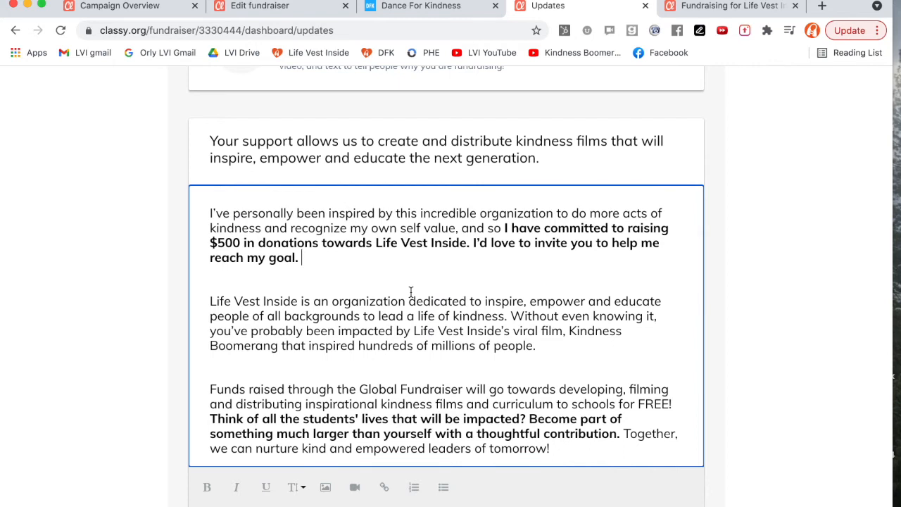
{"action": "scroll", "coordinate": [410, 292], "scroll_direction": "down", "scroll_amount": 2}
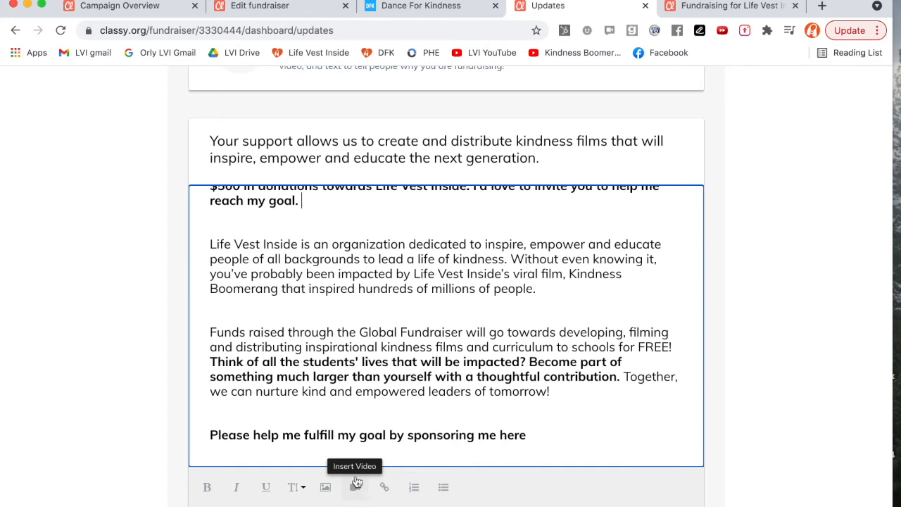
{"action": "left_click", "coordinate": [219, 219]}
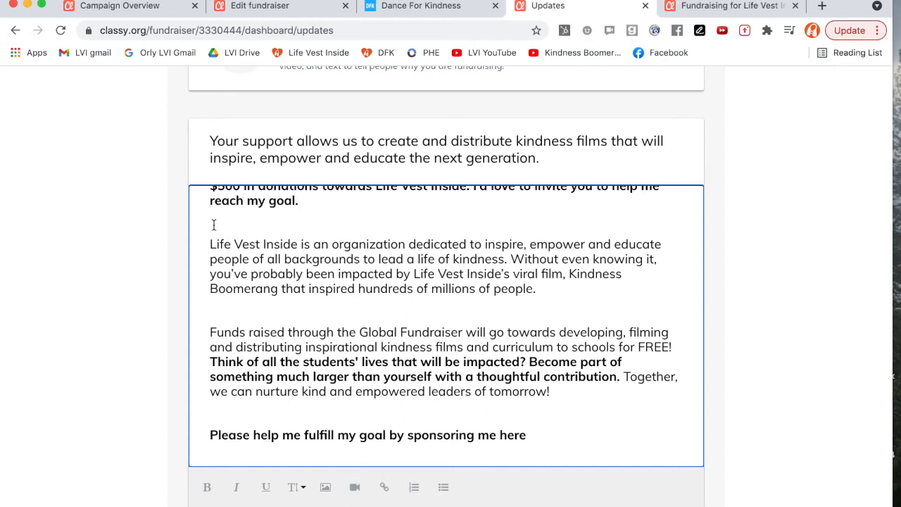
{"action": "left_click", "coordinate": [356, 489]}
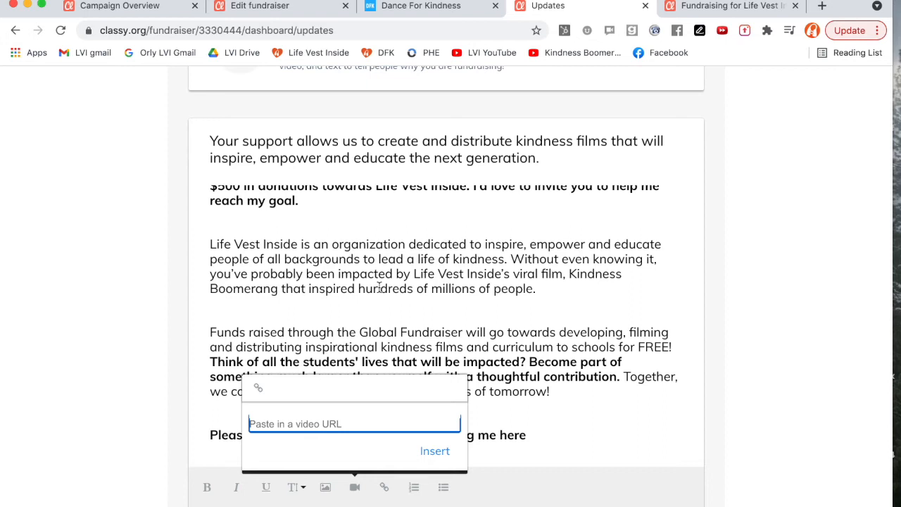
{"action": "left_click", "coordinate": [348, 287]}
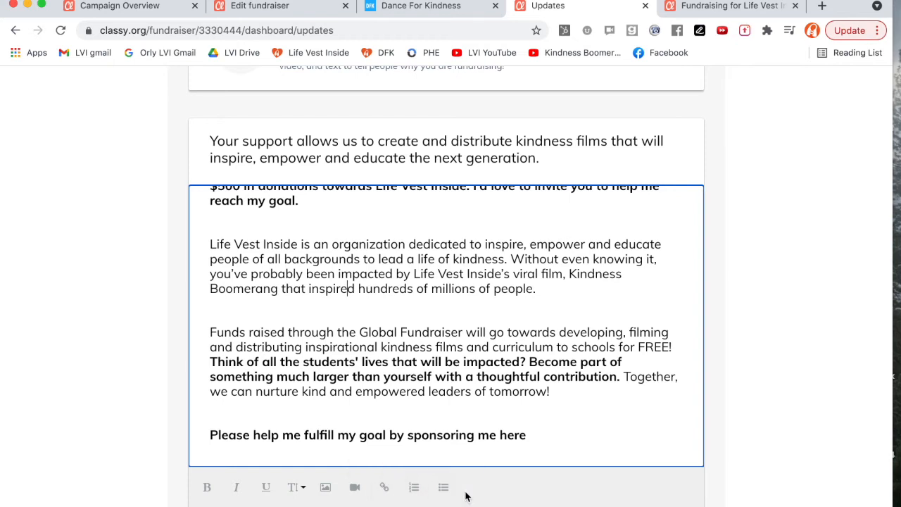
Open the form for creating a new update in the Updates section, then return to the updates list.
{"action": "scroll", "coordinate": [533, 357], "scroll_direction": "up", "scroll_amount": 10}
{"action": "scroll", "coordinate": [533, 358], "scroll_direction": "down", "scroll_amount": 3}
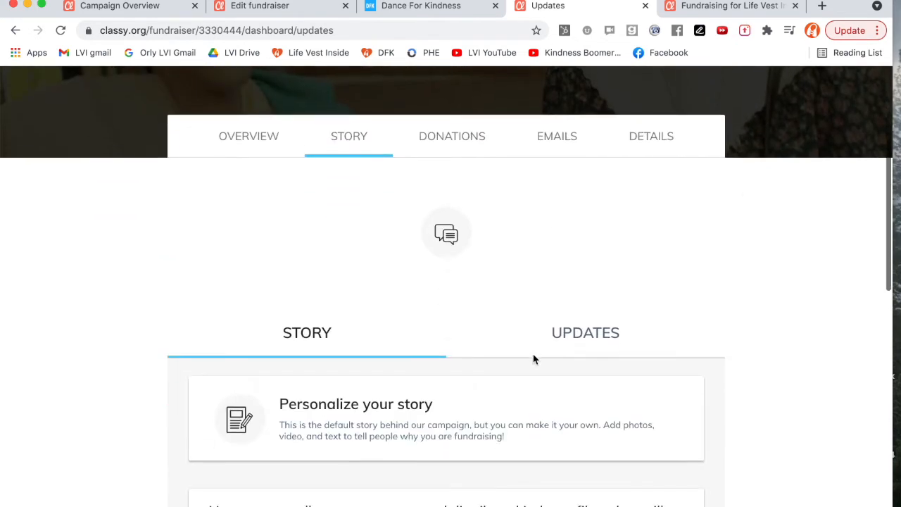
{"action": "left_click", "coordinate": [568, 343]}
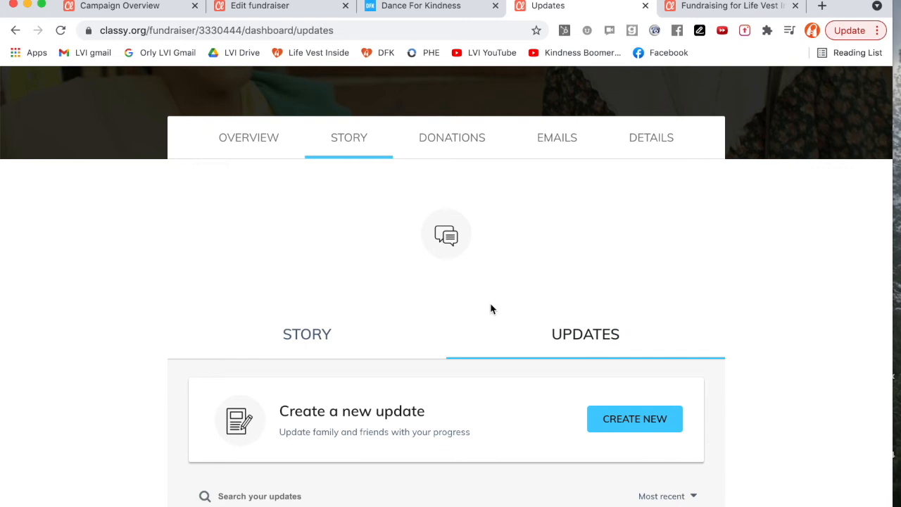
{"action": "scroll", "coordinate": [546, 301], "scroll_direction": "down", "scroll_amount": 1}
{"action": "scroll", "coordinate": [545, 302], "scroll_direction": "down", "scroll_amount": 2}
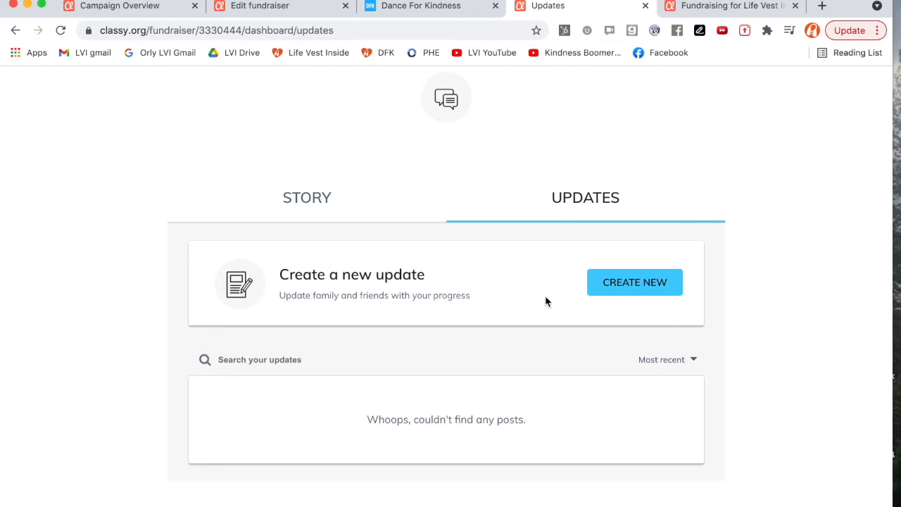
{"action": "left_click", "coordinate": [616, 285]}
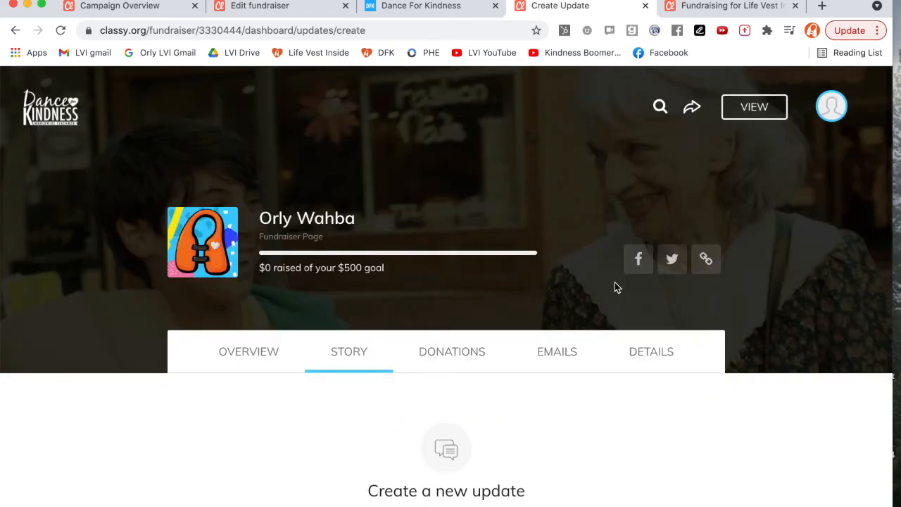
{"action": "scroll", "coordinate": [483, 331], "scroll_direction": "down", "scroll_amount": 5}
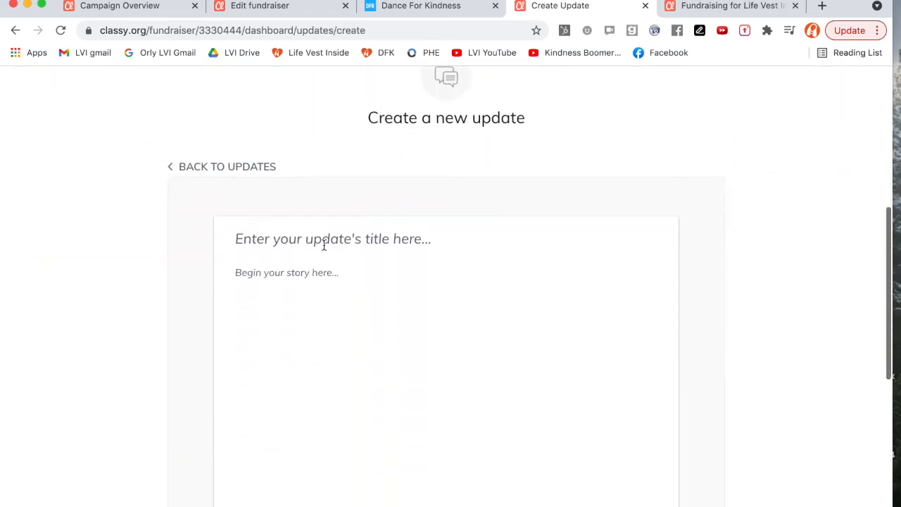
{"action": "left_click", "coordinate": [295, 239]}
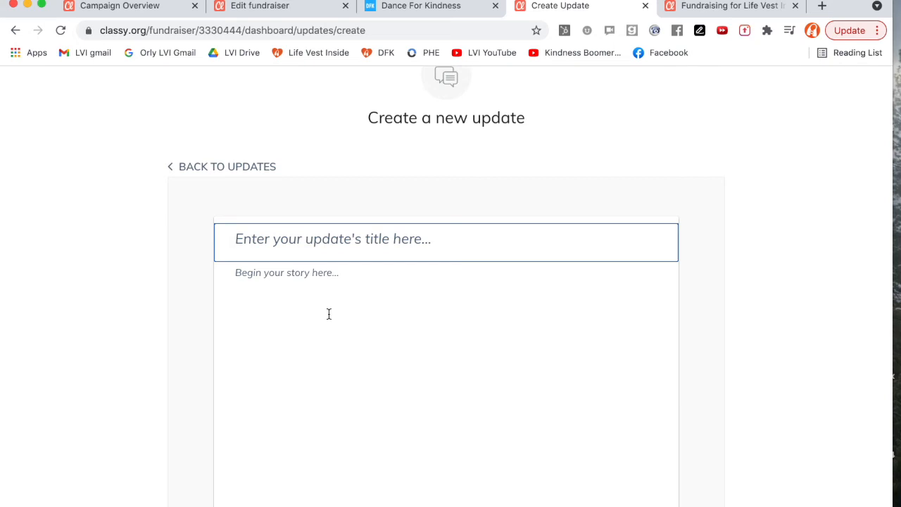
{"action": "scroll", "coordinate": [259, 169], "scroll_direction": "up", "scroll_amount": 3}
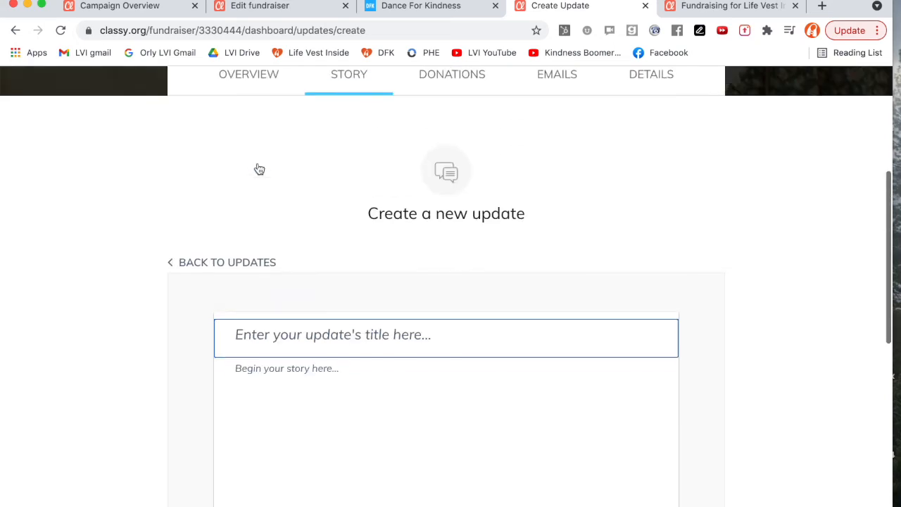
{"action": "left_click", "coordinate": [236, 318]}
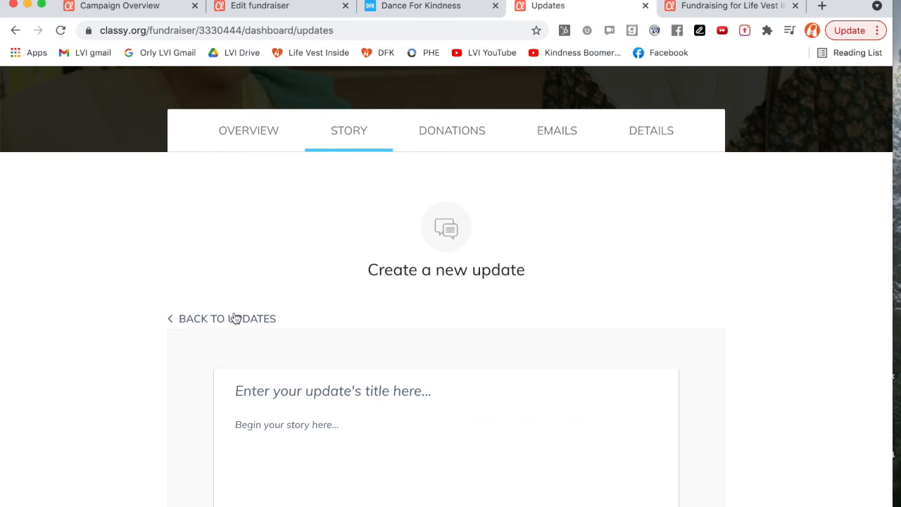
Open the Donations section of the fundraiser dashboard.
{"action": "left_click", "coordinate": [458, 352]}
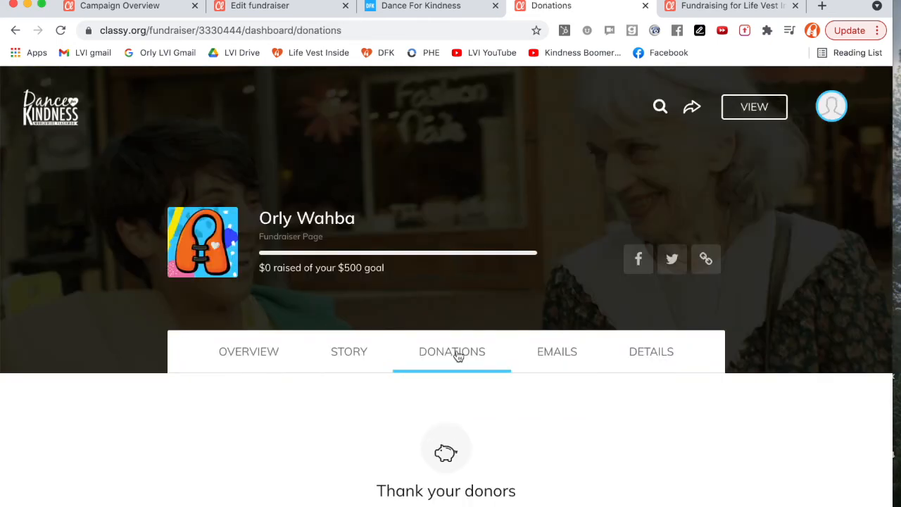
{"action": "scroll", "coordinate": [485, 350], "scroll_direction": "down", "scroll_amount": 3}
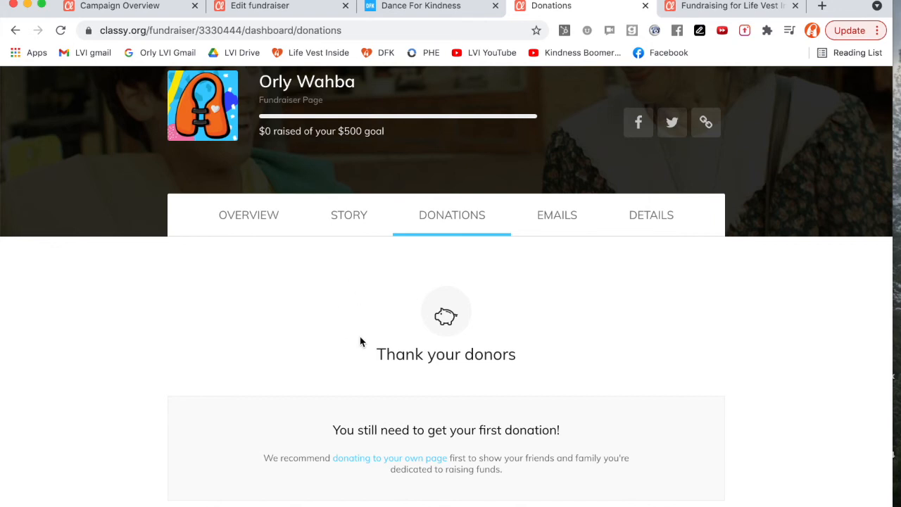
{"action": "scroll", "coordinate": [362, 342], "scroll_direction": "down", "scroll_amount": 2}
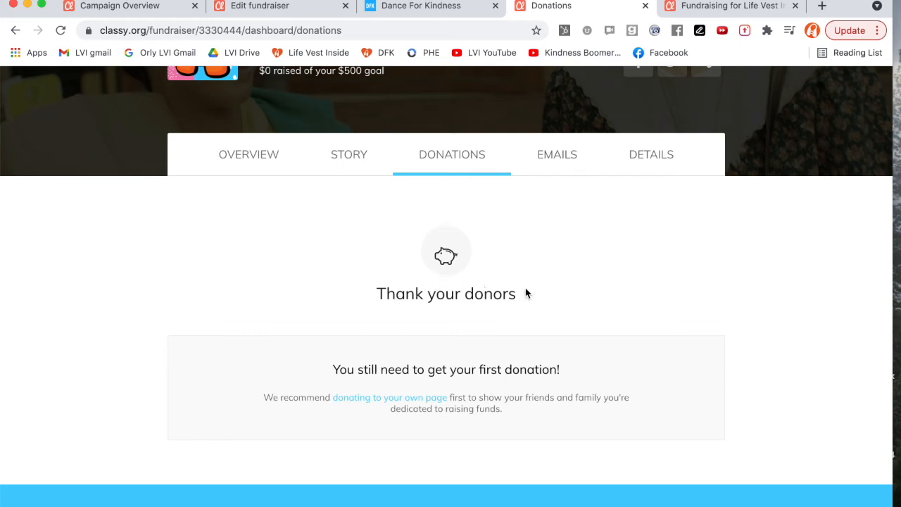
{"action": "scroll", "coordinate": [526, 293], "scroll_direction": "down", "scroll_amount": 2}
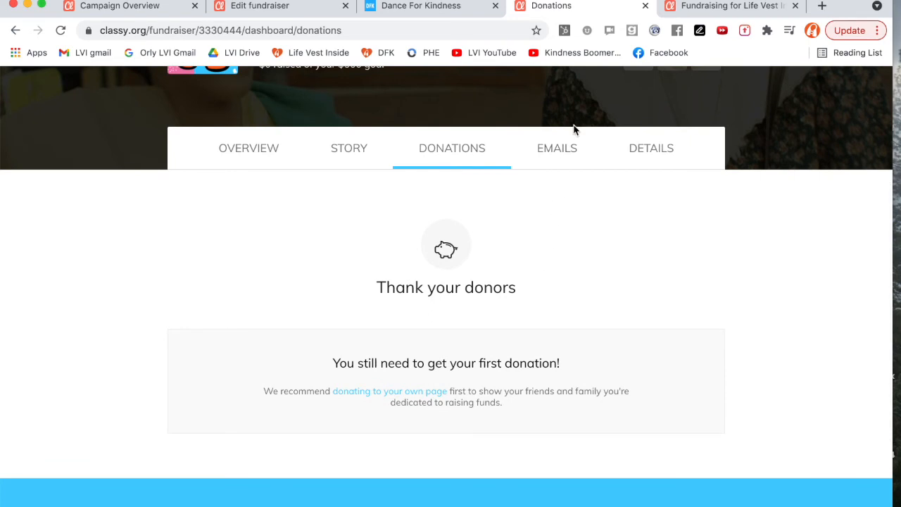
Open the Ask for donations email template and copy its message.
{"action": "left_click", "coordinate": [557, 148]}
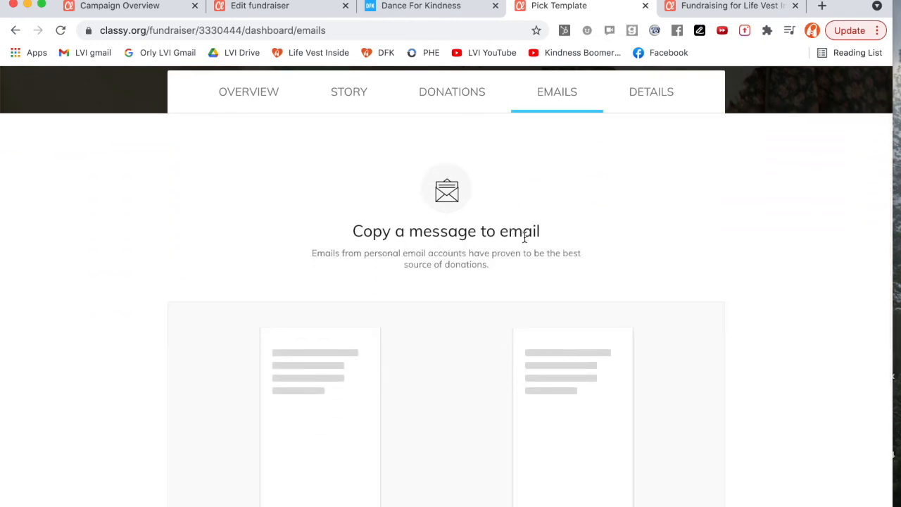
{"action": "scroll", "coordinate": [526, 234], "scroll_direction": "down", "scroll_amount": 2}
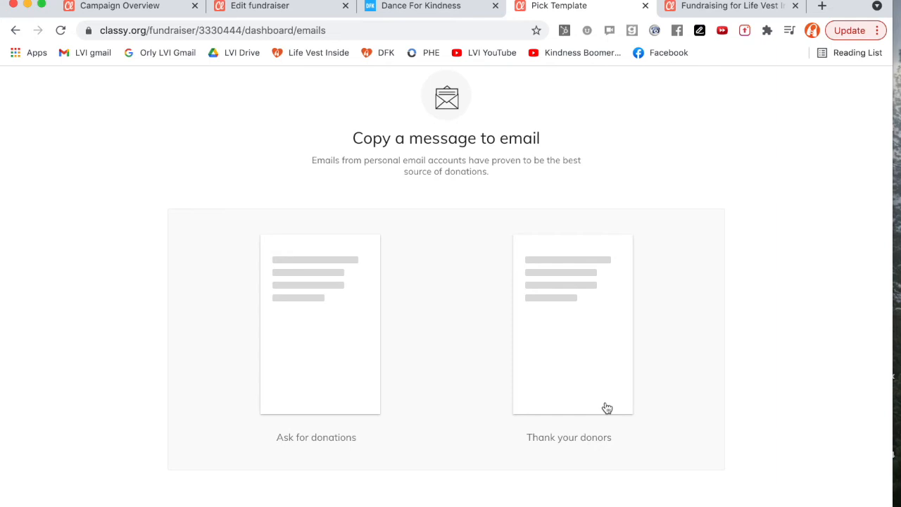
{"action": "left_click", "coordinate": [329, 397]}
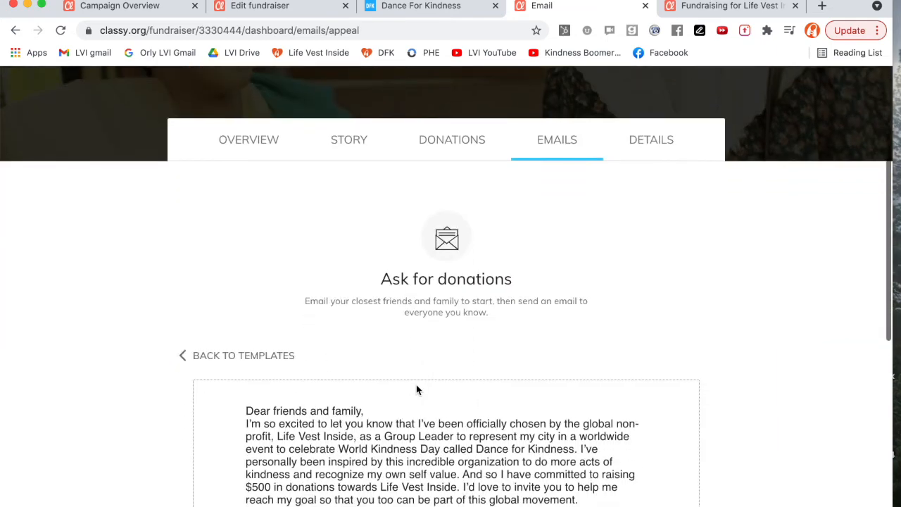
{"action": "scroll", "coordinate": [417, 385], "scroll_direction": "down", "scroll_amount": 2}
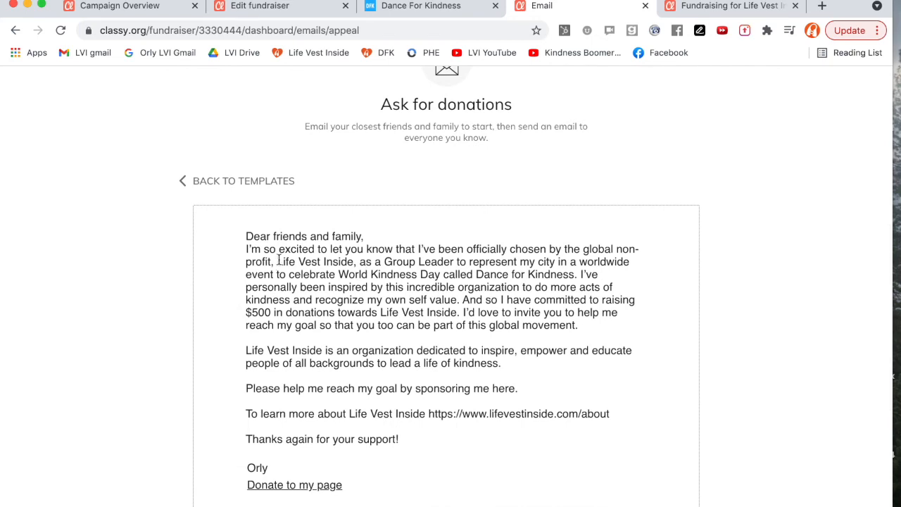
{"action": "scroll", "coordinate": [314, 266], "scroll_direction": "down", "scroll_amount": 5}
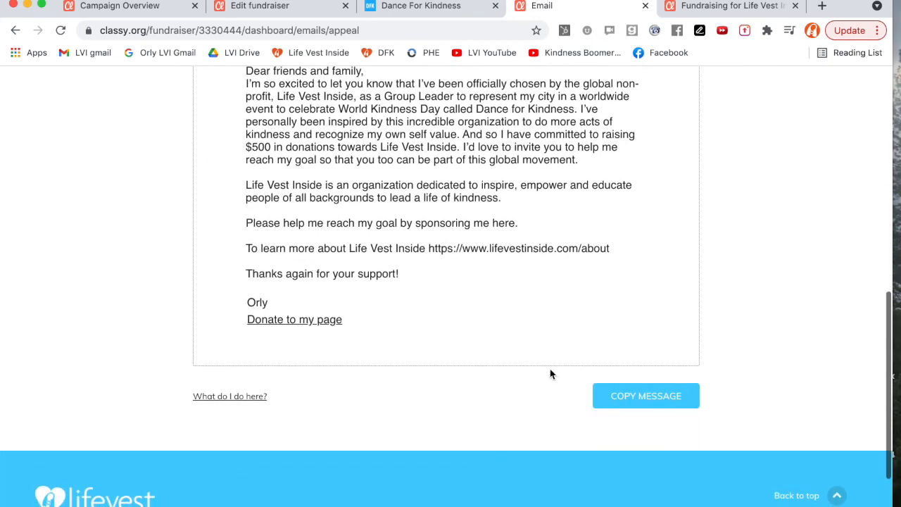
{"action": "left_click", "coordinate": [649, 402]}
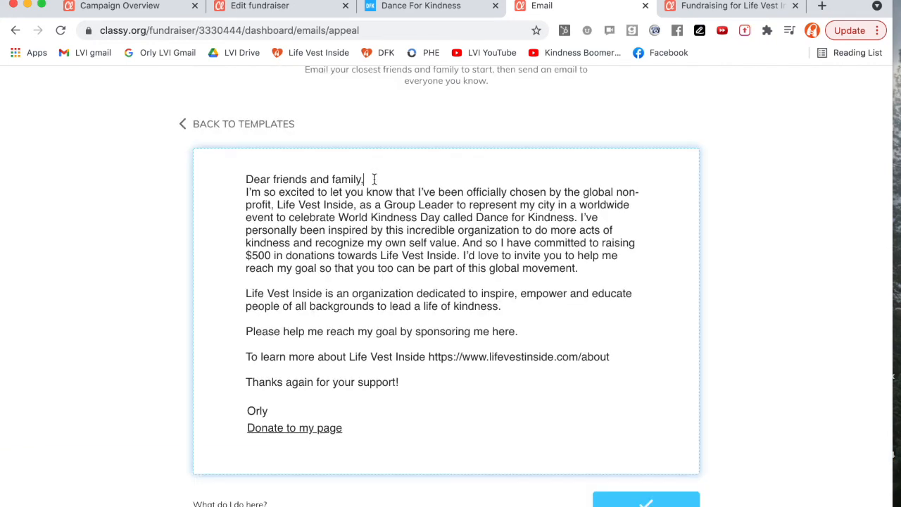
Add a blank line after the greeting in the donation email message.
{"action": "left_click", "coordinate": [375, 179]}
{"action": "key", "text": "Return"}
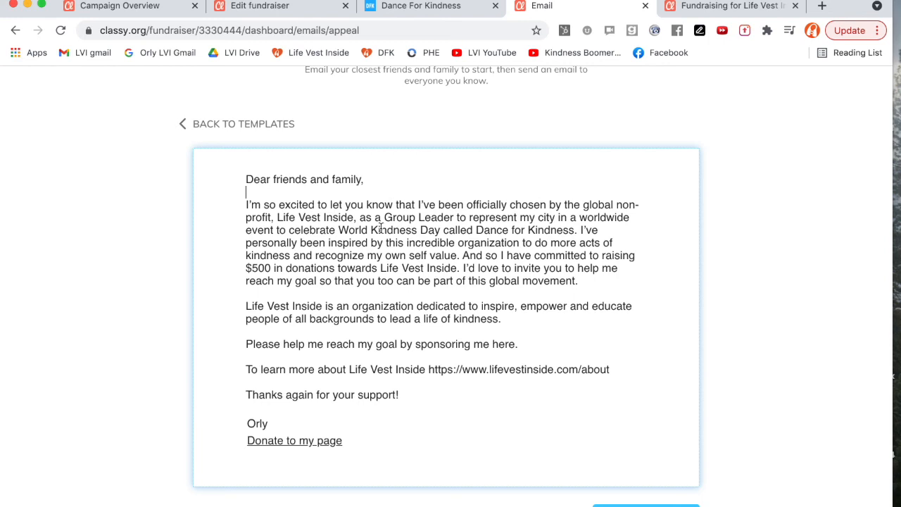
{"action": "left_click", "coordinate": [343, 243]}
{"action": "scroll", "coordinate": [276, 212], "scroll_direction": "up", "scroll_amount": 3}
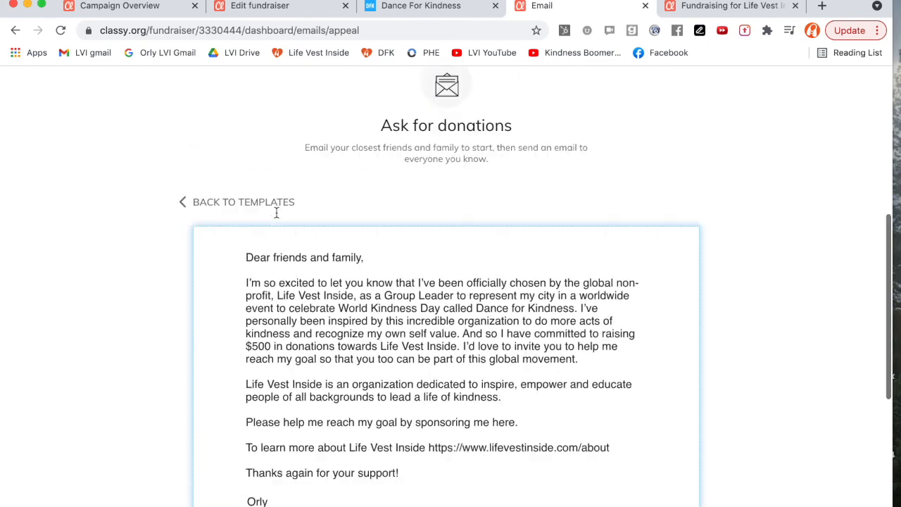
Return to the email templates and open the Thank your donors template to review it.
{"action": "scroll", "coordinate": [278, 275], "scroll_direction": "up", "scroll_amount": 3}
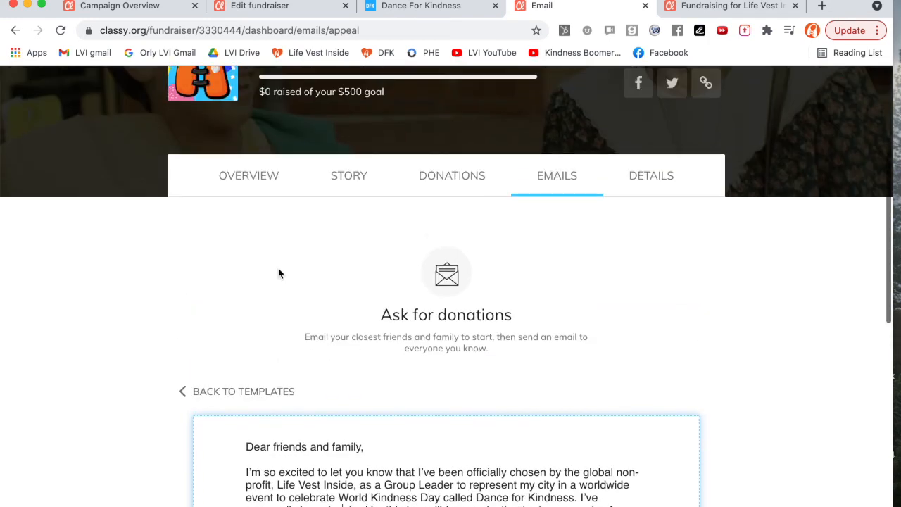
{"action": "left_click", "coordinate": [252, 393]}
{"action": "scroll", "coordinate": [380, 395], "scroll_direction": "down", "scroll_amount": 4}
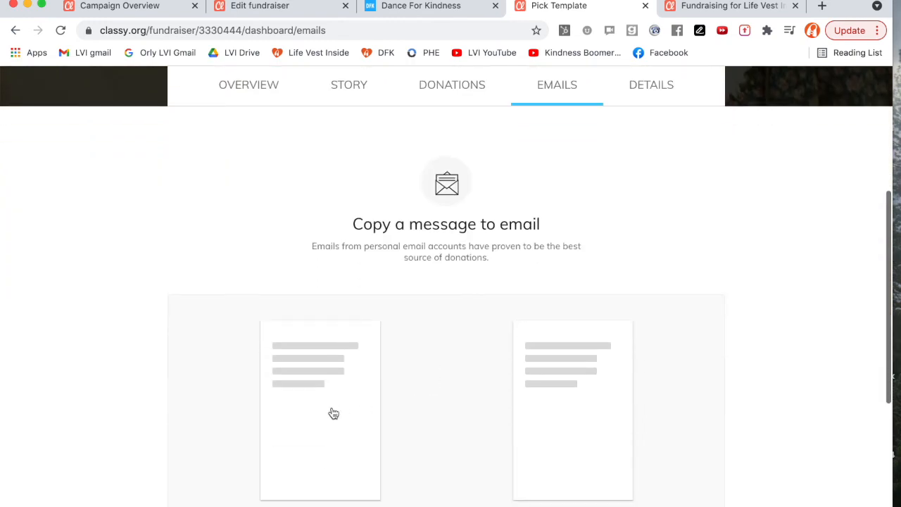
{"action": "scroll", "coordinate": [337, 421], "scroll_direction": "down", "scroll_amount": 2}
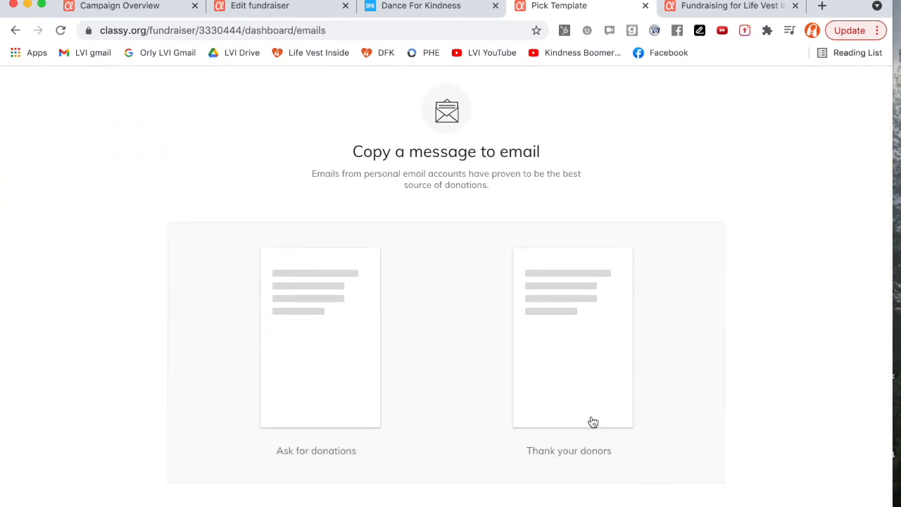
{"action": "left_click", "coordinate": [568, 343]}
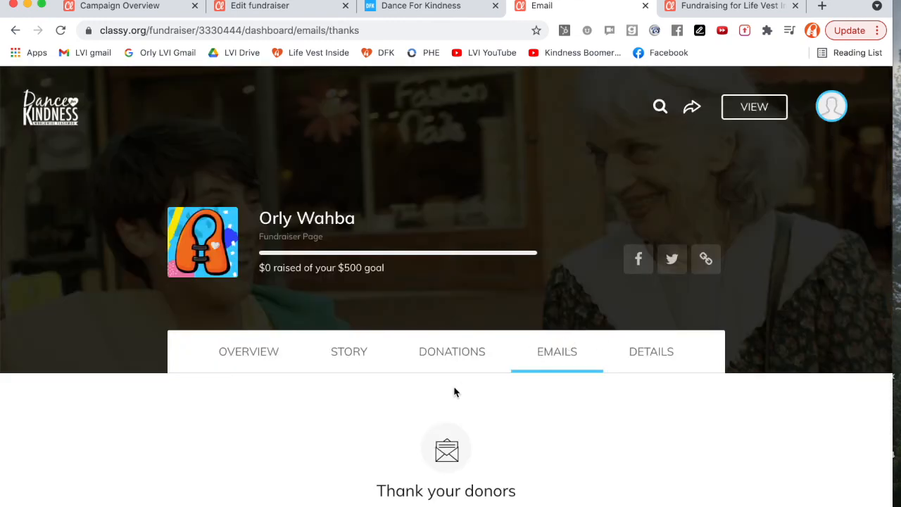
{"action": "scroll", "coordinate": [454, 390], "scroll_direction": "down", "scroll_amount": 5}
{"action": "scroll", "coordinate": [454, 386], "scroll_direction": "down", "scroll_amount": 1}
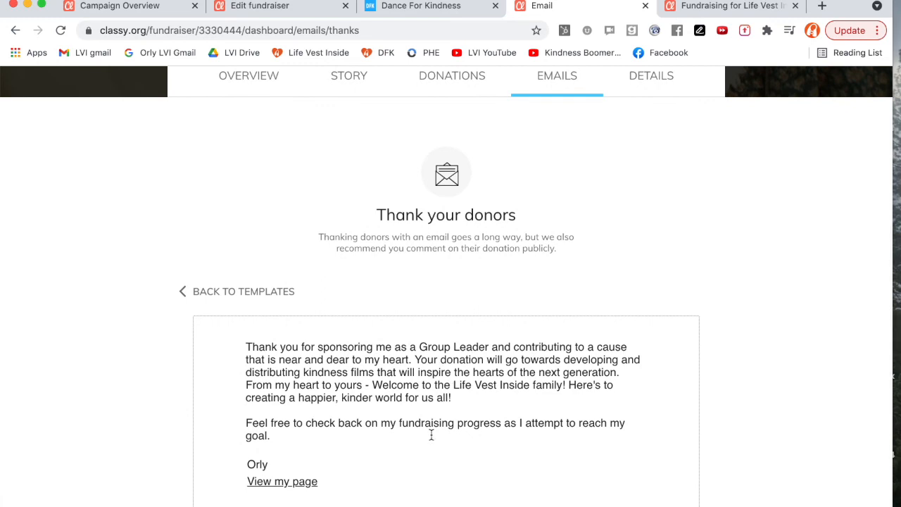
{"action": "scroll", "coordinate": [567, 161], "scroll_direction": "up", "scroll_amount": 5}
{"action": "scroll", "coordinate": [573, 260], "scroll_direction": "down", "scroll_amount": 8}
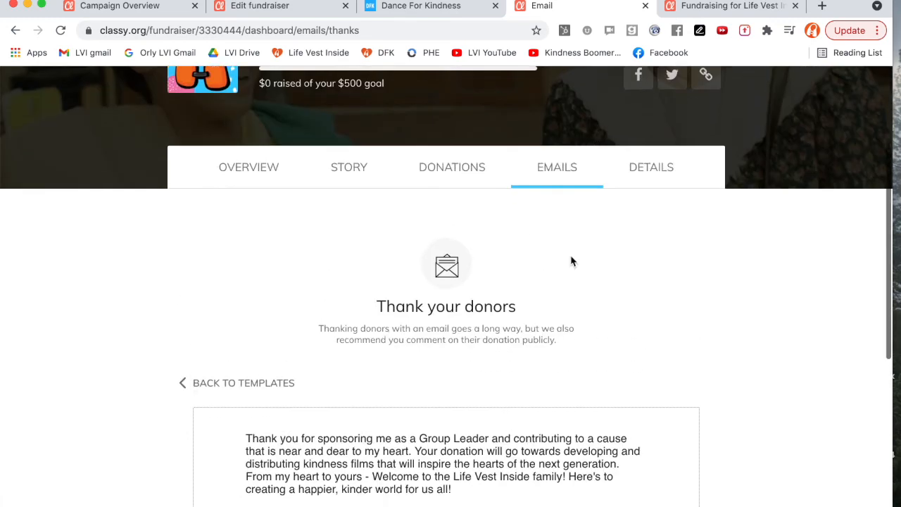
{"action": "scroll", "coordinate": [571, 262], "scroll_direction": "up", "scroll_amount": 5}
Open the Details section, review the page details and notification settings, and save changes.
{"action": "left_click", "coordinate": [654, 157]}
{"action": "scroll", "coordinate": [451, 302], "scroll_direction": "down", "scroll_amount": 5}
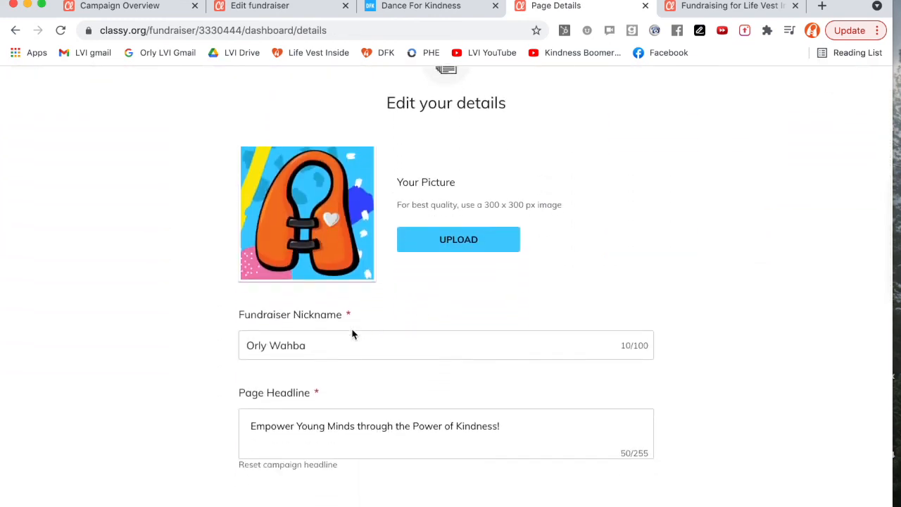
{"action": "scroll", "coordinate": [313, 345], "scroll_direction": "down", "scroll_amount": 2}
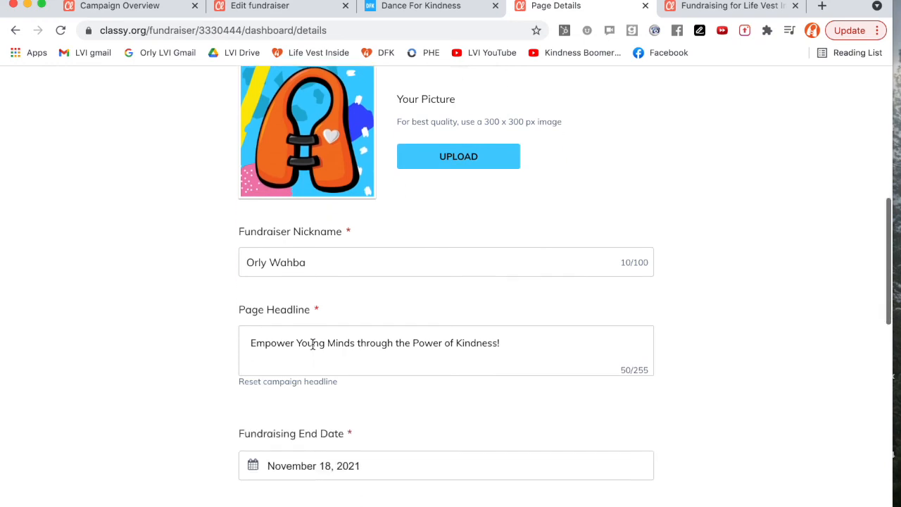
{"action": "scroll", "coordinate": [473, 322], "scroll_direction": "down", "scroll_amount": 2}
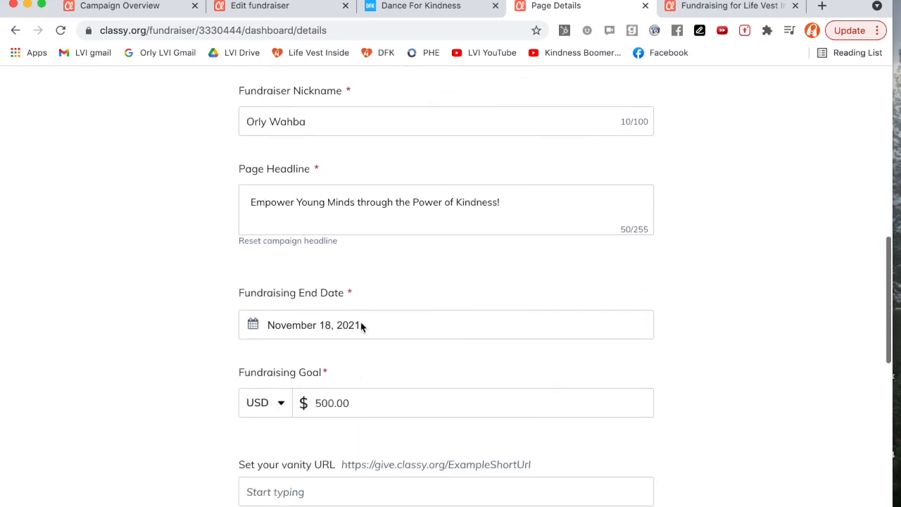
{"action": "scroll", "coordinate": [292, 402], "scroll_direction": "down", "scroll_amount": 2}
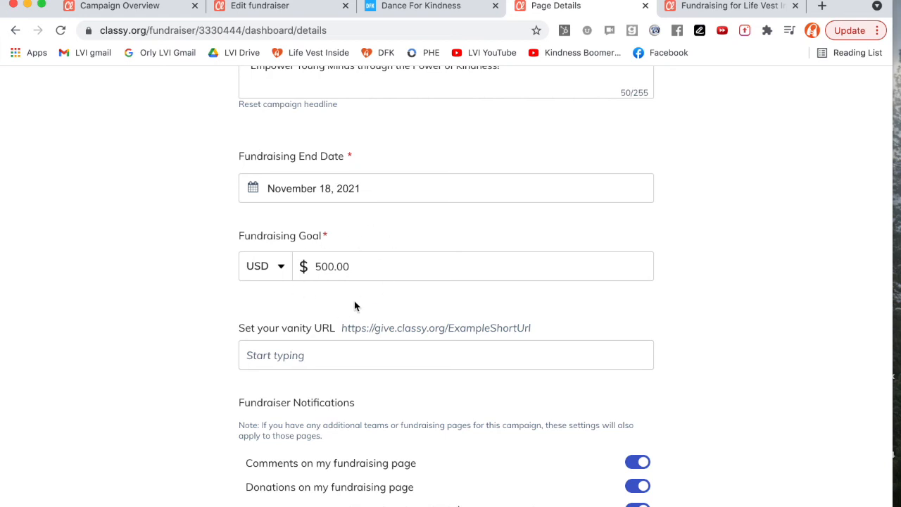
{"action": "scroll", "coordinate": [354, 306], "scroll_direction": "down", "scroll_amount": 3}
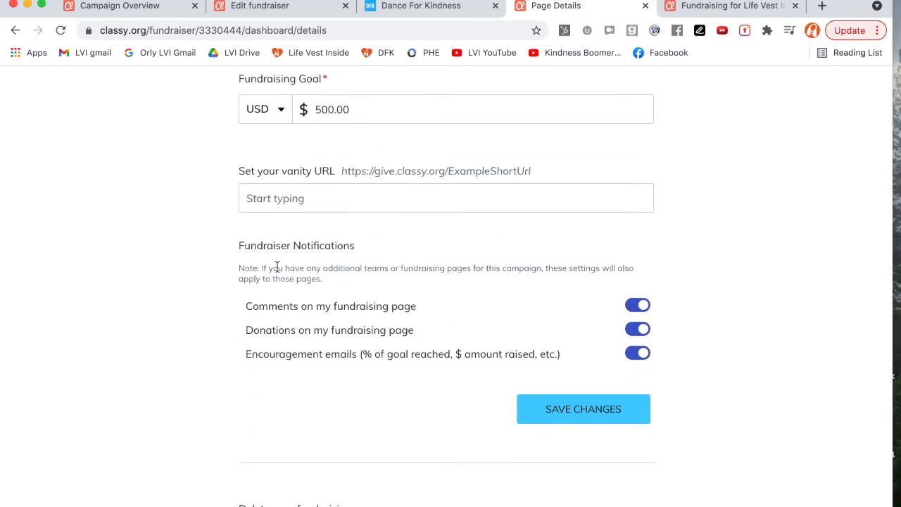
{"action": "left_click", "coordinate": [569, 415]}
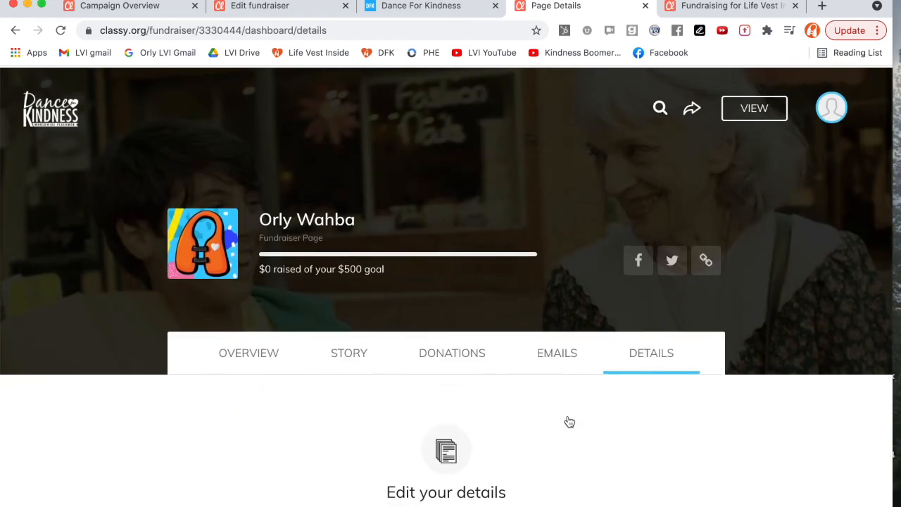